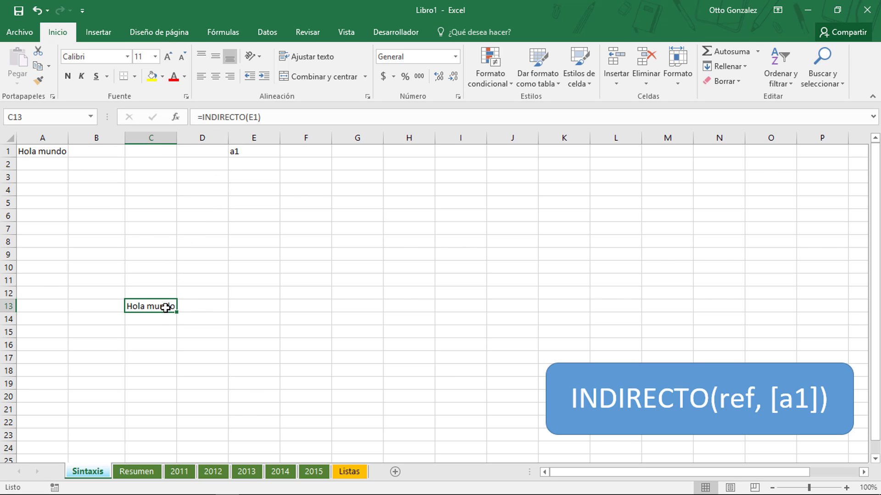
Start adding the optional reference-style argument after E1 in the INDIRECTO formula in cell C13
double_click(168, 306)
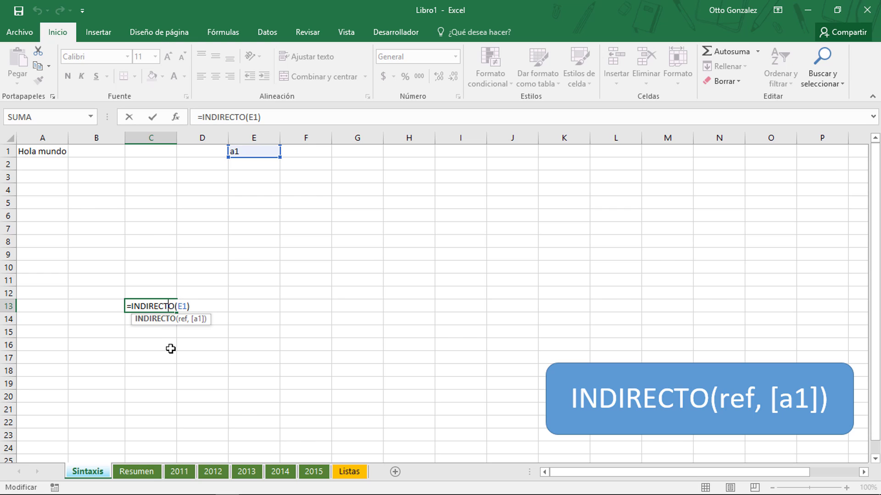
key(Right)
key(Right)
key(Right)
key(Right)
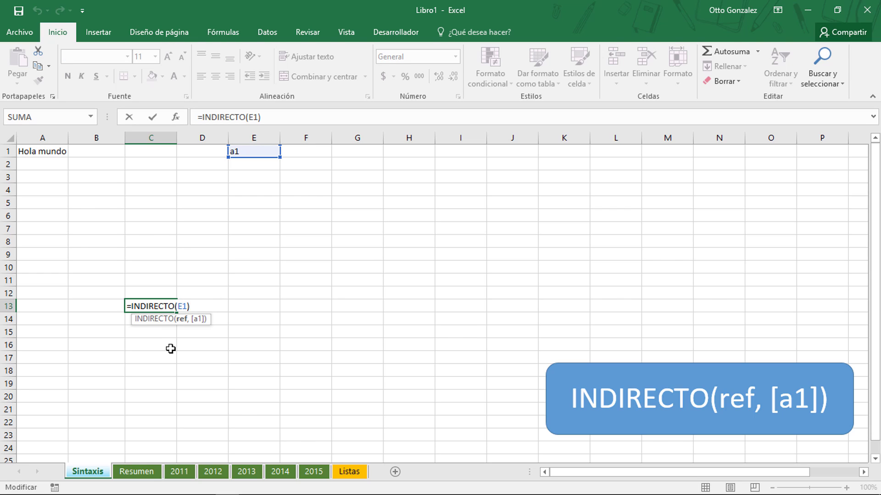
text(,)
key(Down)
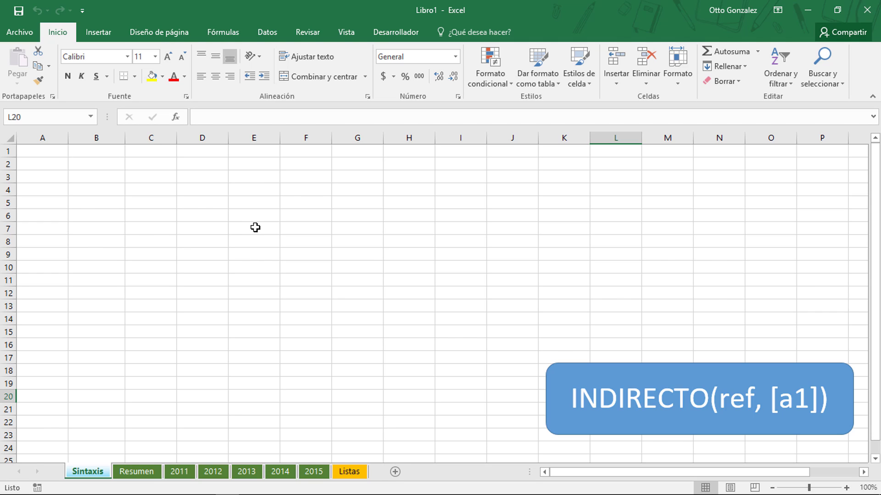
Enter "Hola mundo" in cell A1 and the reference text "a1" in cell E1
click(50, 151)
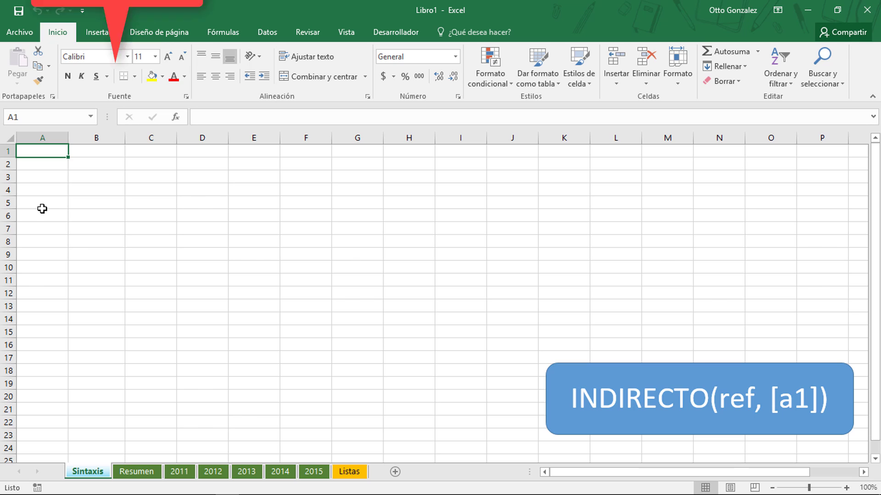
text(Hola mundo)
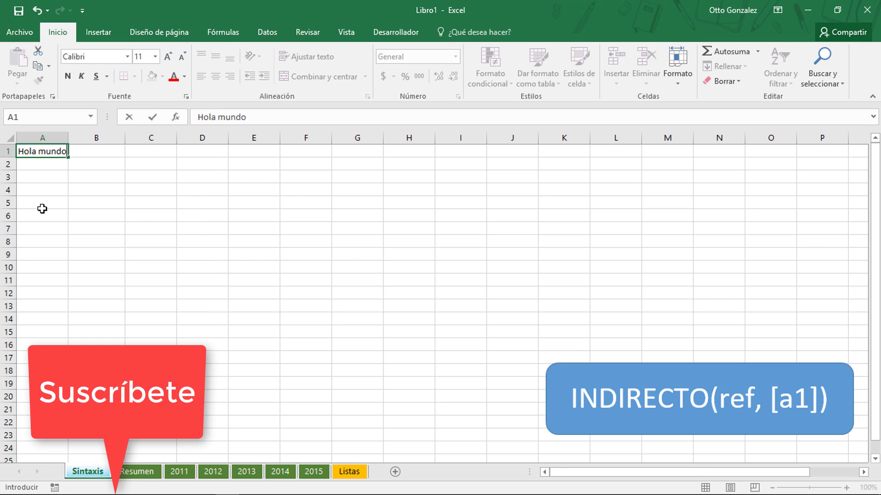
key(Return)
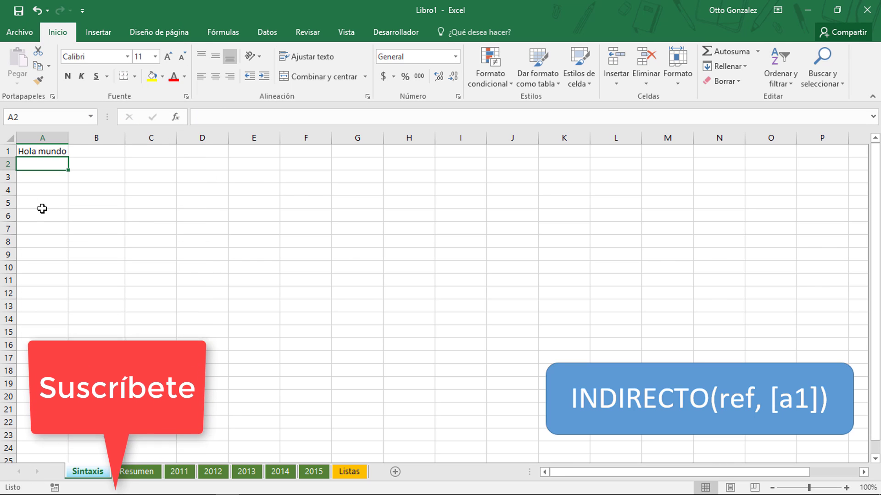
key(Up)
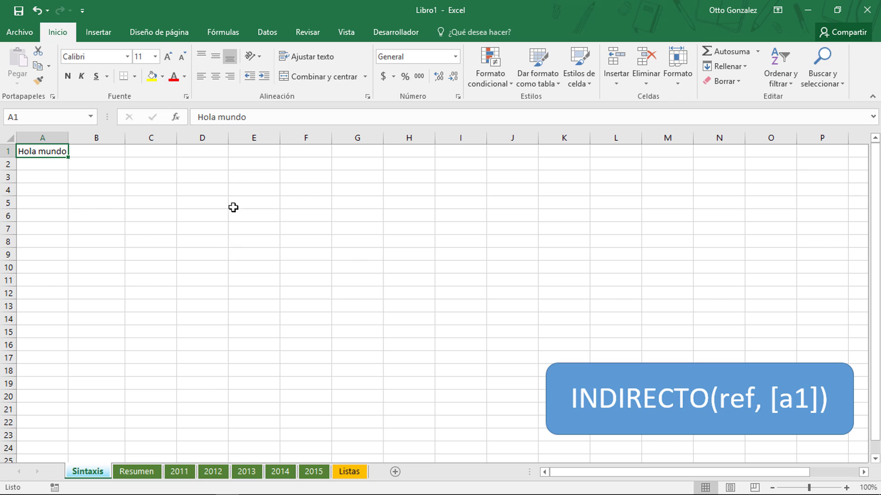
click(250, 154)
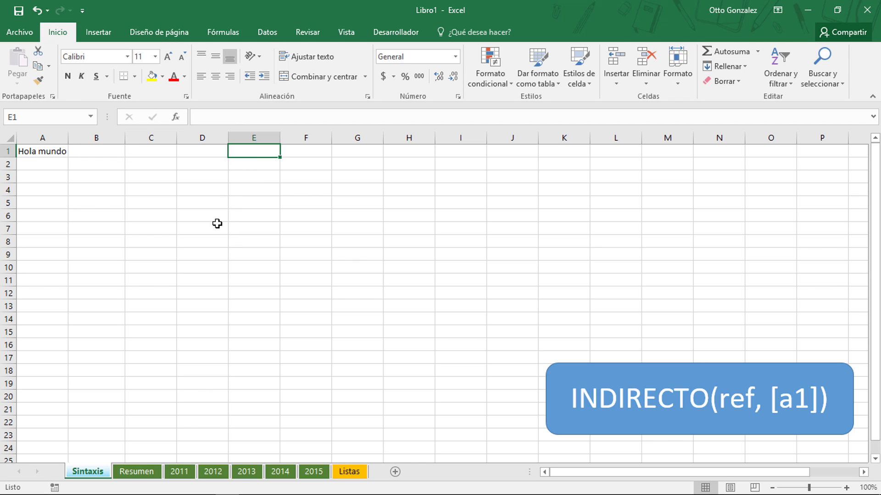
text(a1)
key(Return)
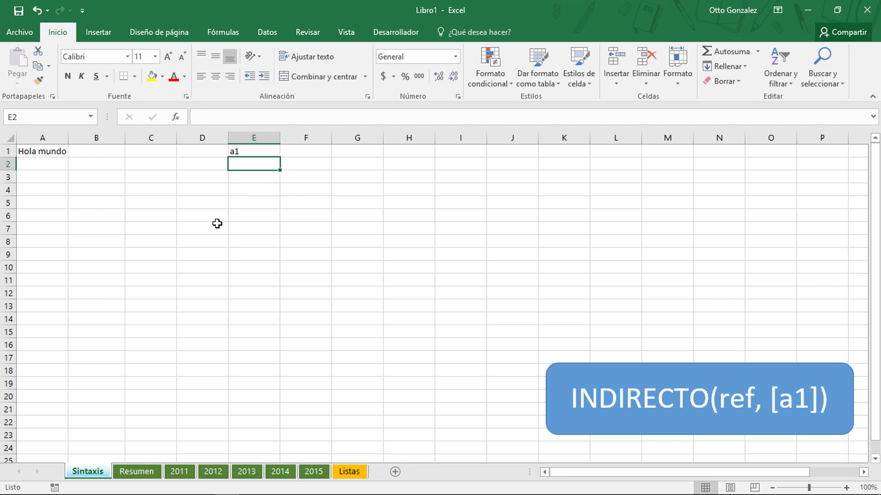
Enter the formula =INDIRECTO(E1) in cell C13
click(138, 307)
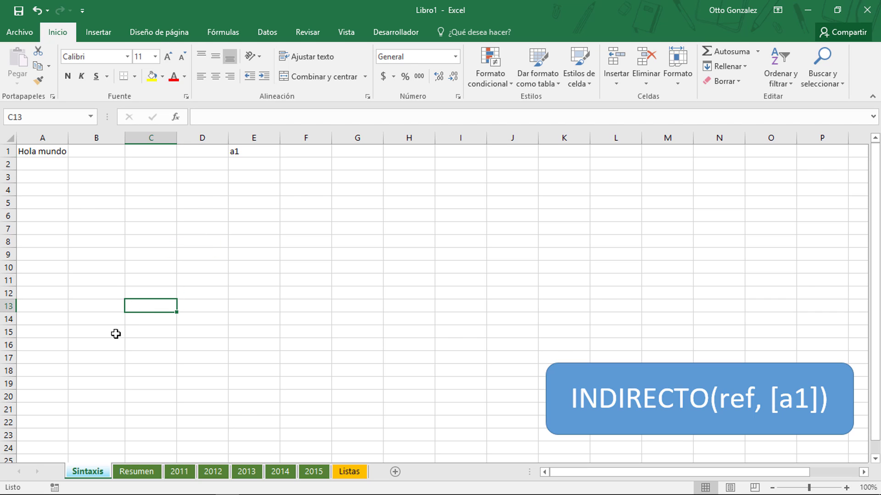
text(=indir)
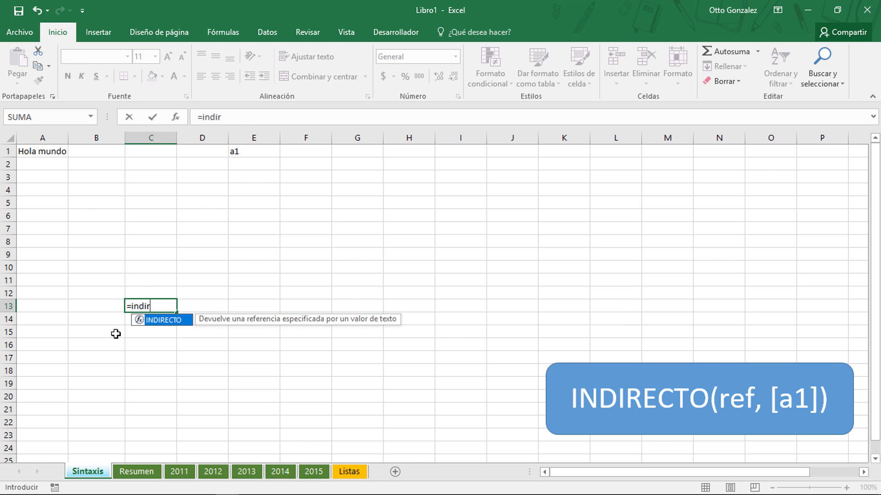
key(Tab)
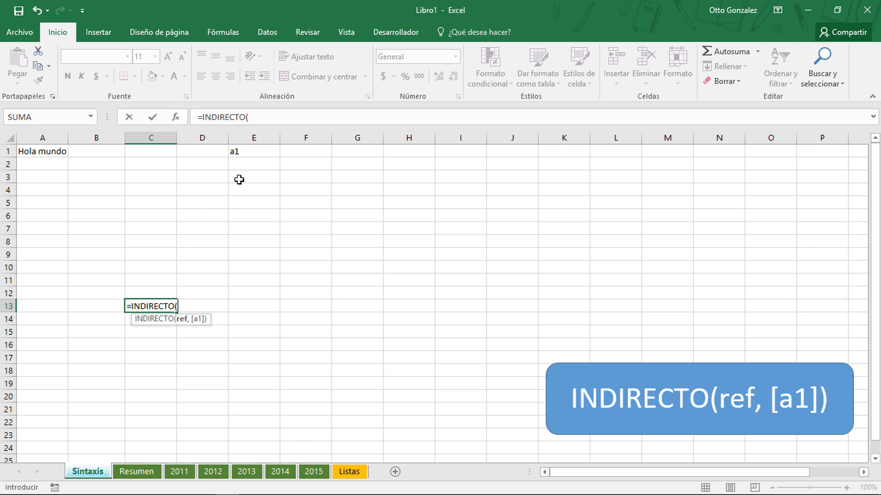
click(246, 152)
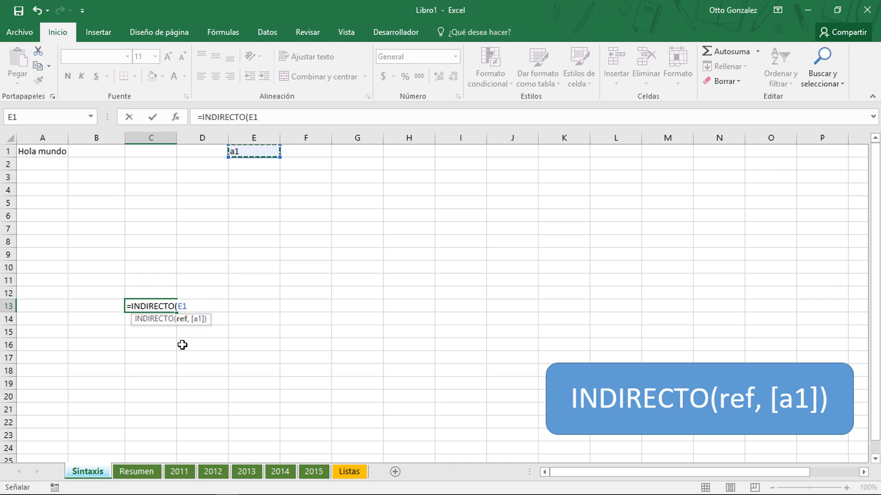
text())
key(Return)
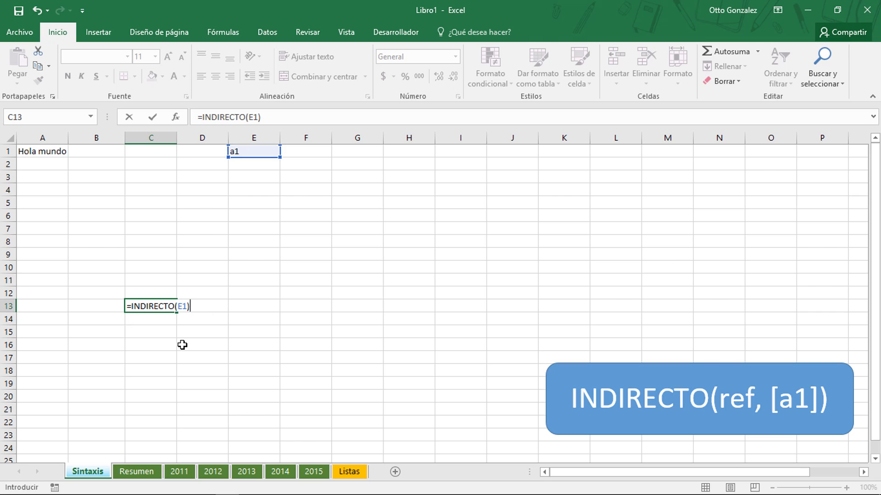
key(Up)
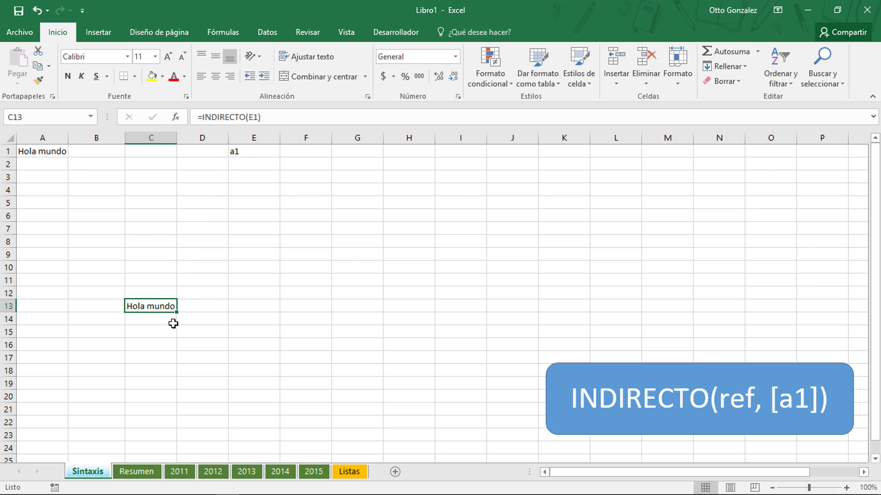
Add VERDADERO (Estilo A1) as the second argument of the INDIRECTO formula in cell C13
double_click(167, 308)
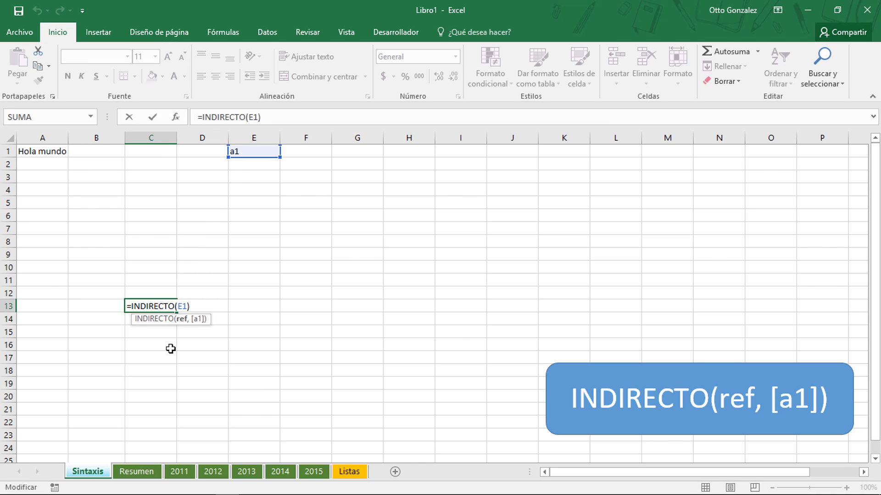
text(,)
key(Down)
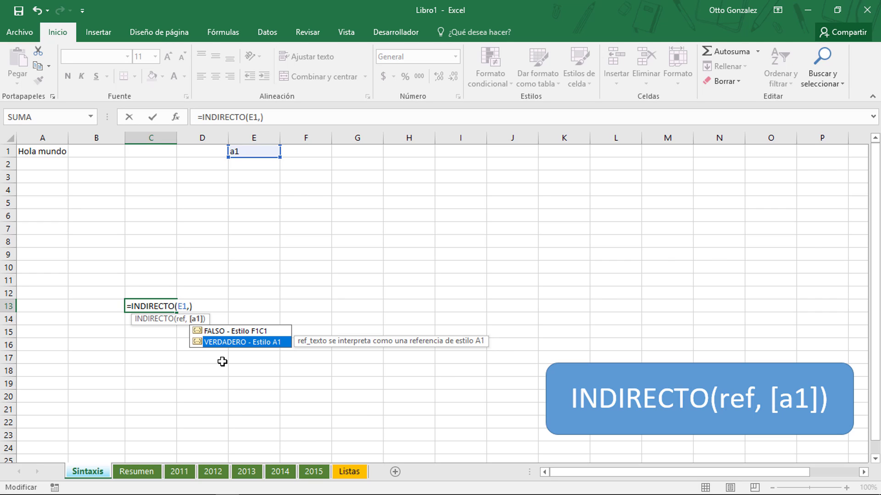
key(Tab)
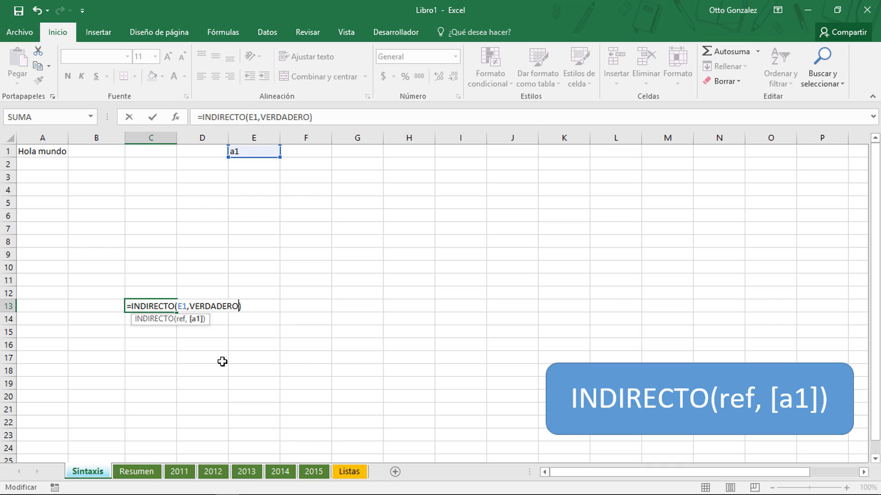
key(Return)
key(Up)
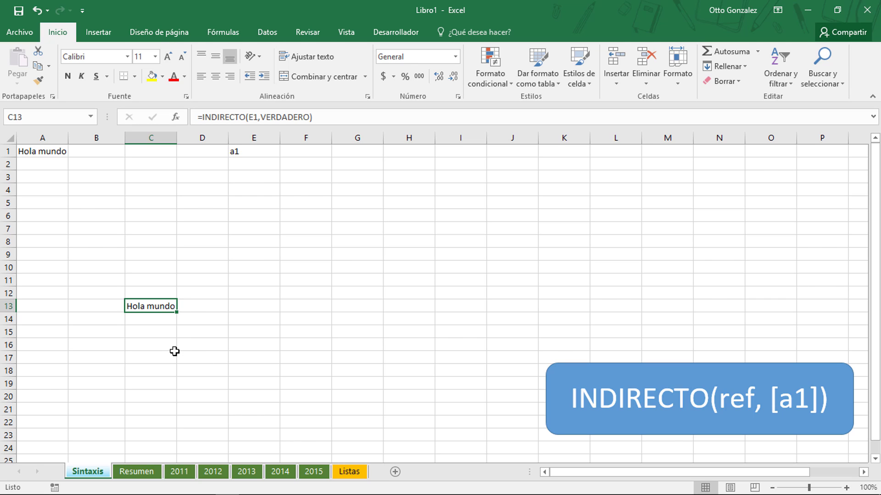
Replace the second argument of the INDIRECTO formula in cell C13 with FALSO
double_click(164, 306)
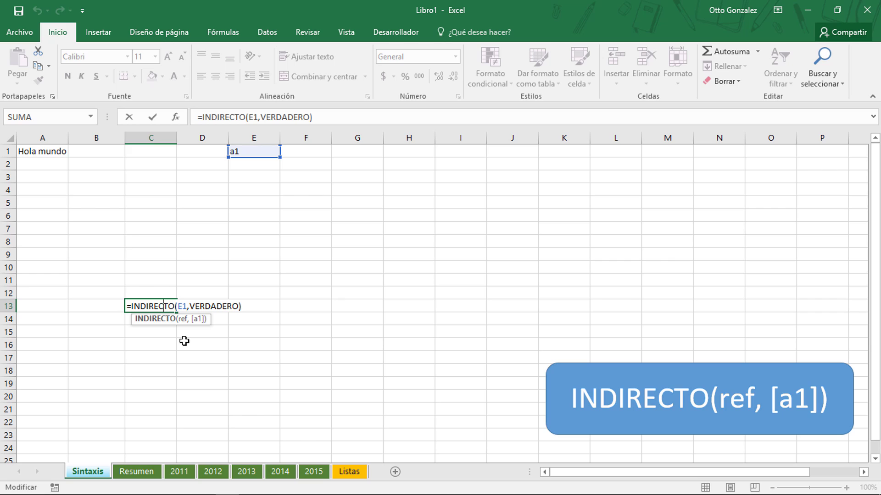
key(Right)
key(Right)
key(Right)
key(Right)
key(Right)
key(Right)
key(Right)
key(Right)
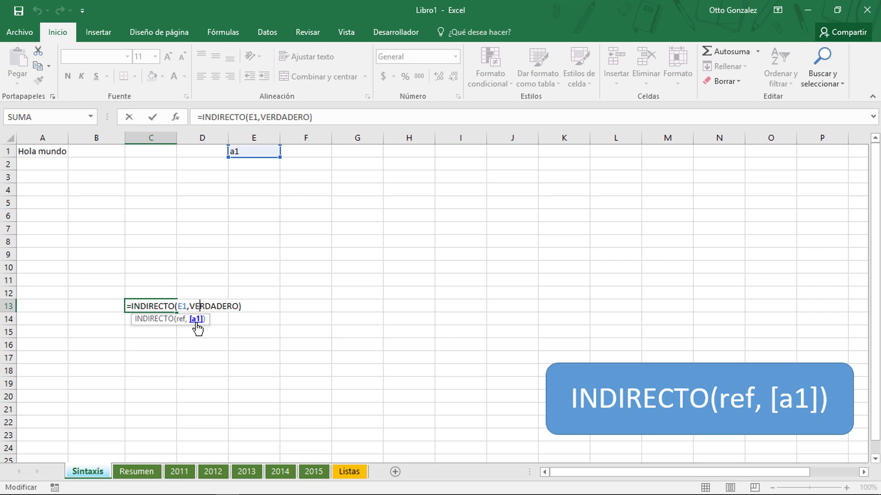
double_click(205, 306)
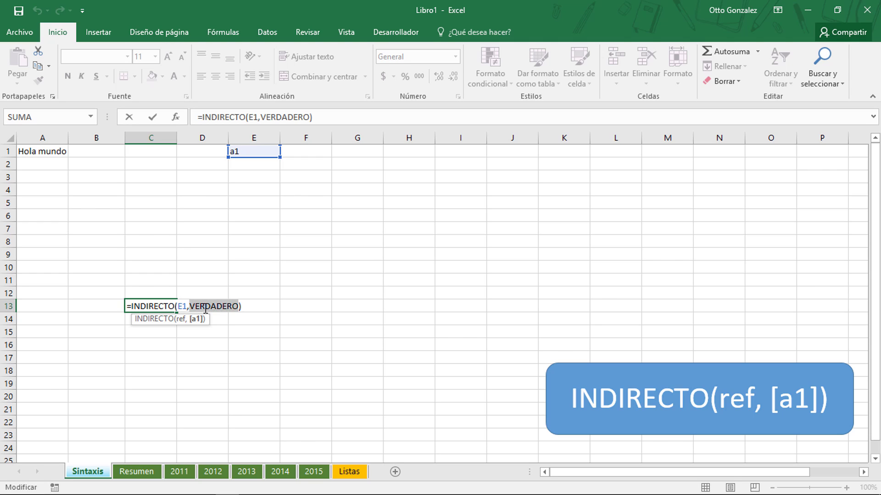
key(BackSpace)
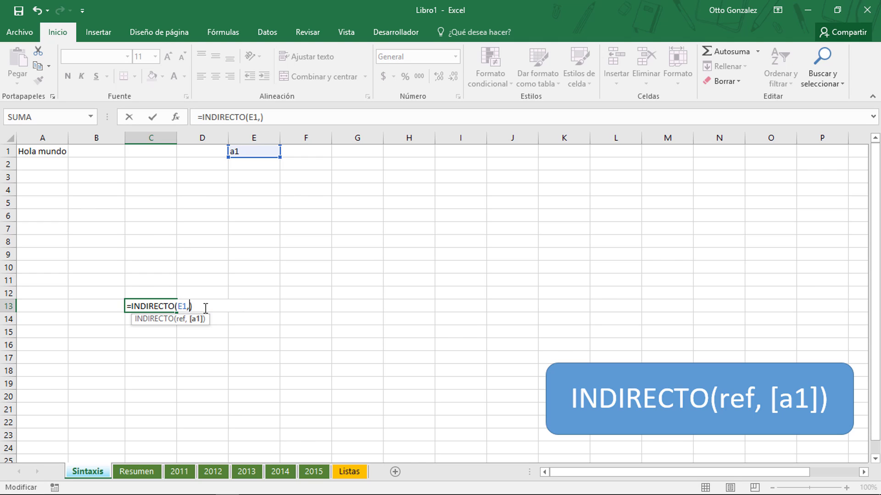
text(falso)
key(Return)
key(Up)
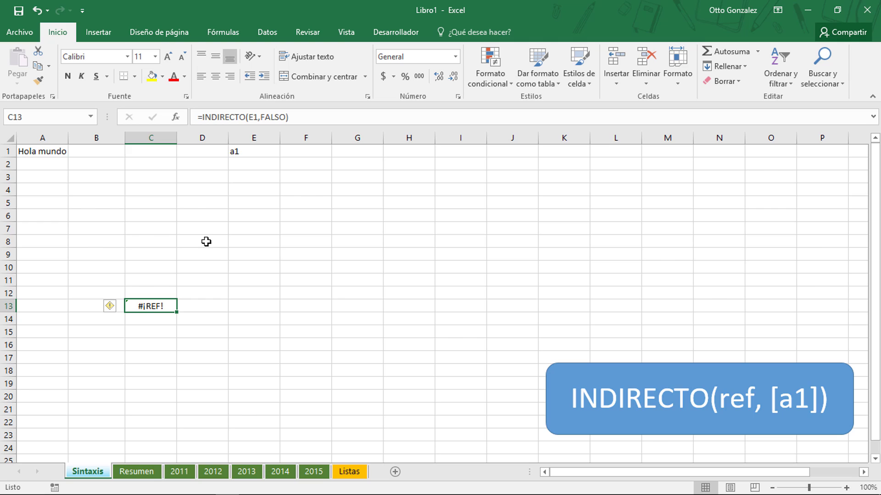
Replace the reference text in cell E1 with "f1c1"
click(241, 153)
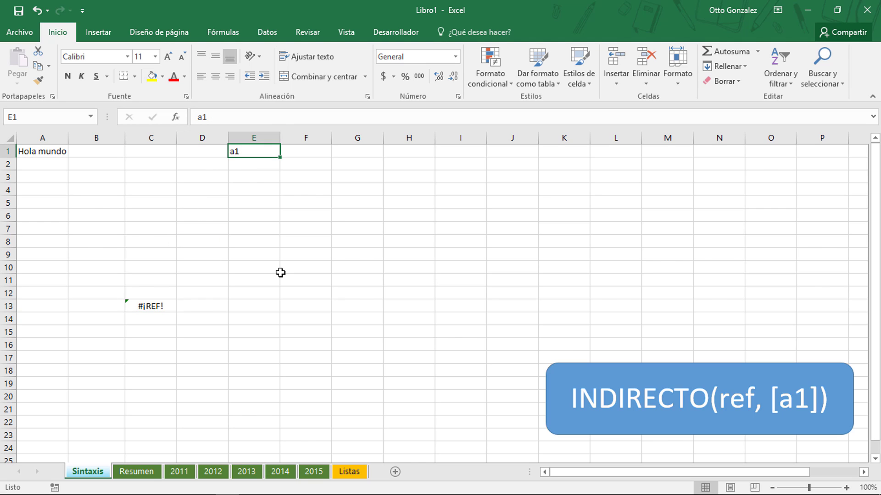
text(f)
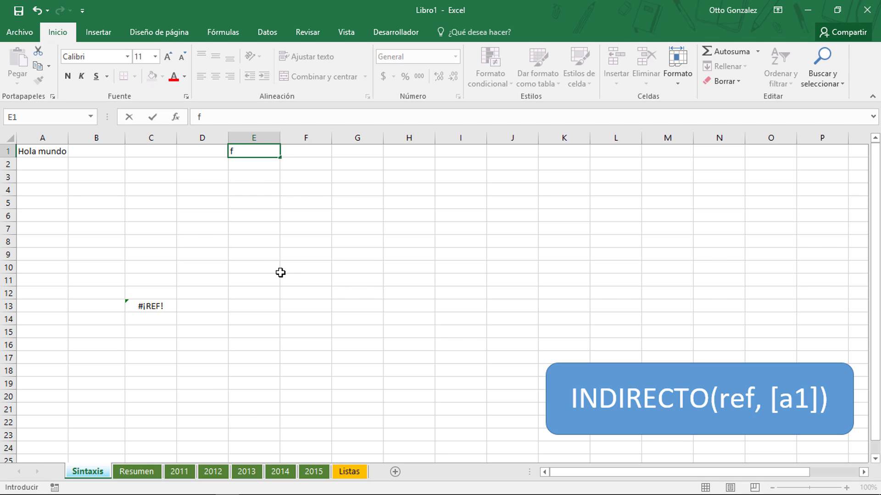
text(1c1)
key(Return)
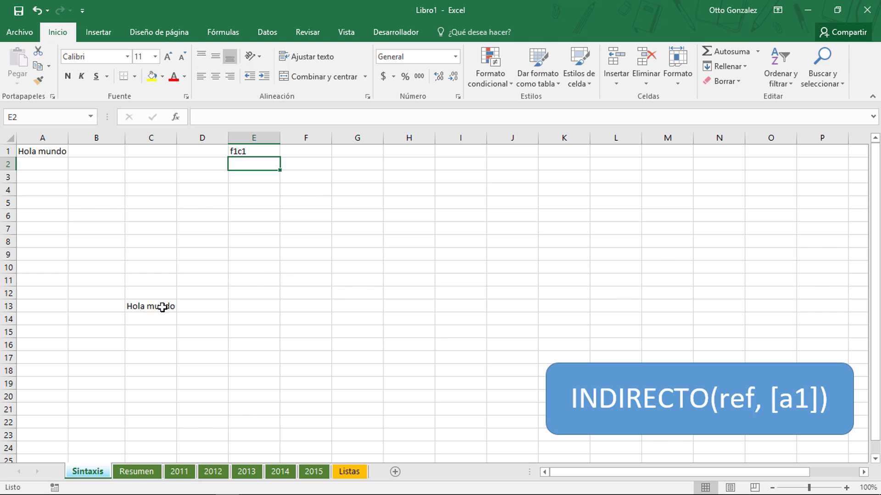
Re-enter FALSO as the reference-style argument of the INDIRECTO formula in cell C13
click(148, 306)
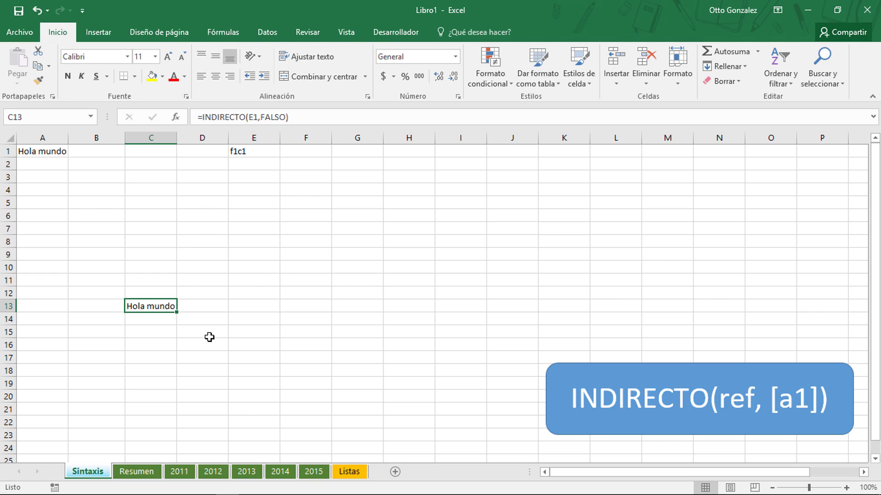
double_click(164, 307)
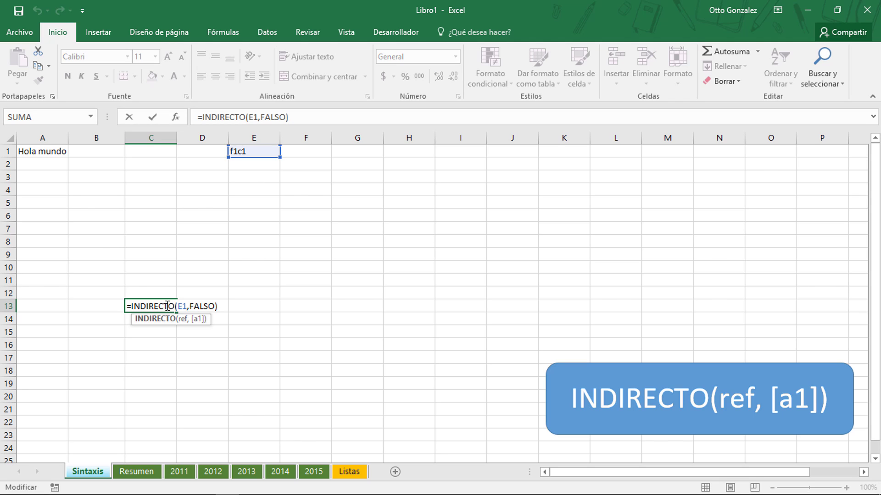
double_click(201, 306)
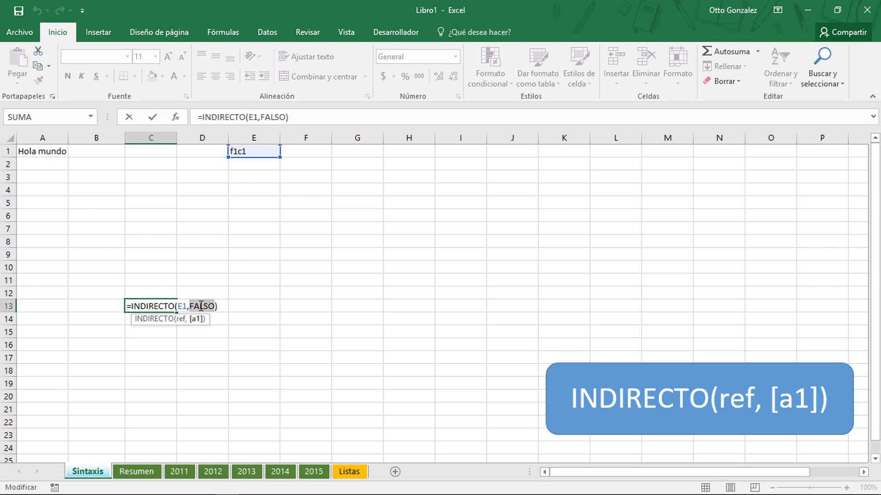
text(falso)
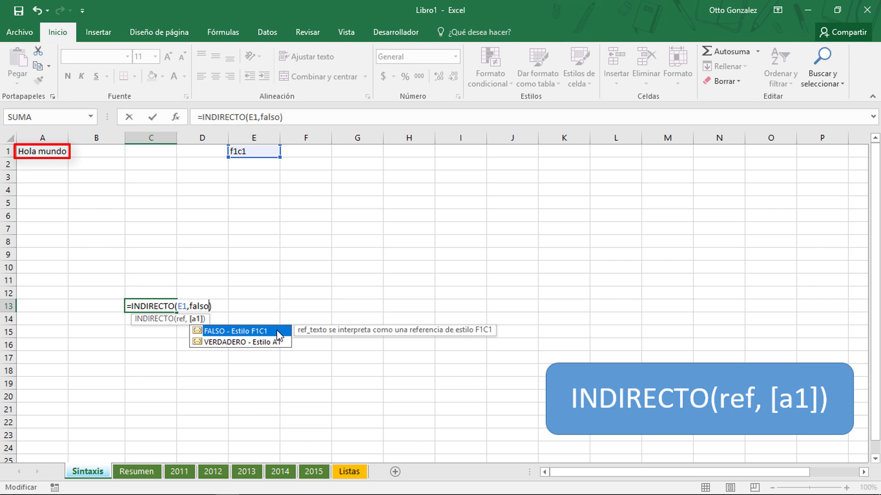
key(Return)
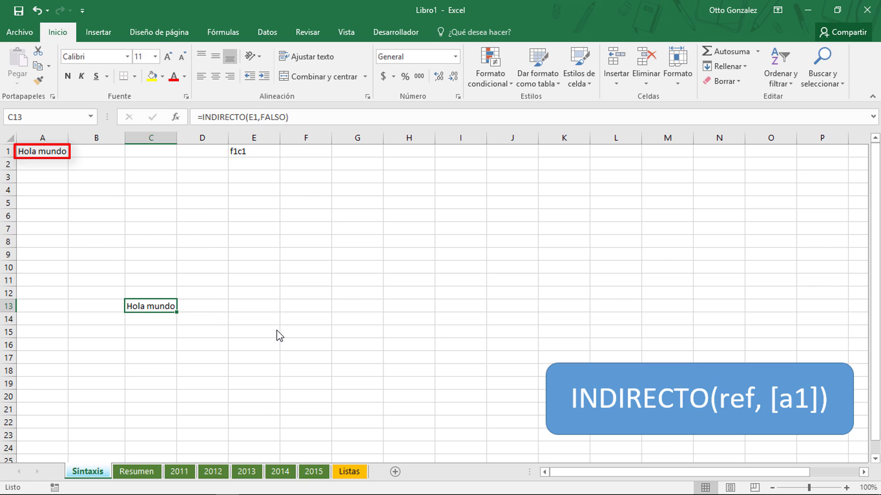
Move the "Hola mundo" text from cell A1 to cell G5
click(58, 149)
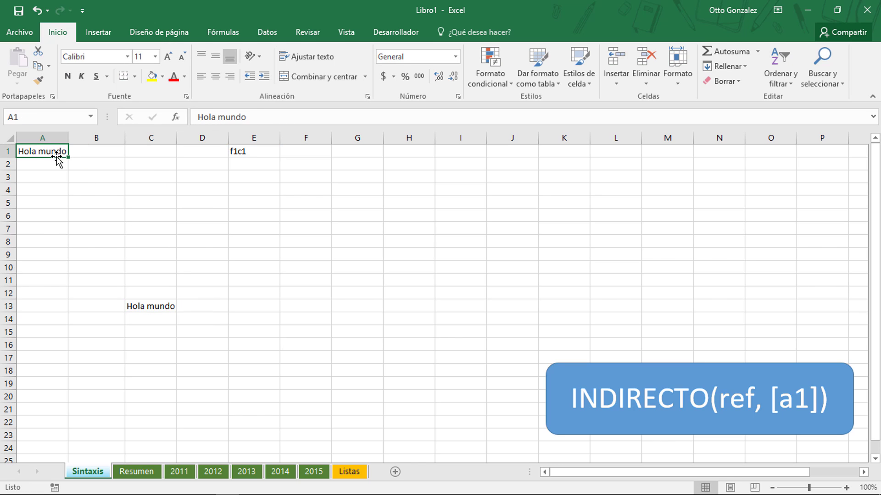
drag(56, 158, 346, 211)
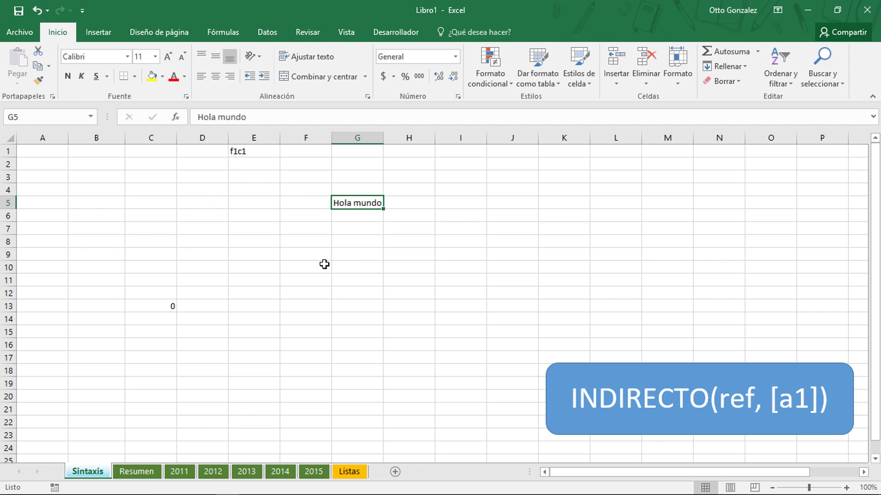
Replace the reference text in cell E1 with "f5c7" and check the INDIRECTO formula in cell C13
click(255, 151)
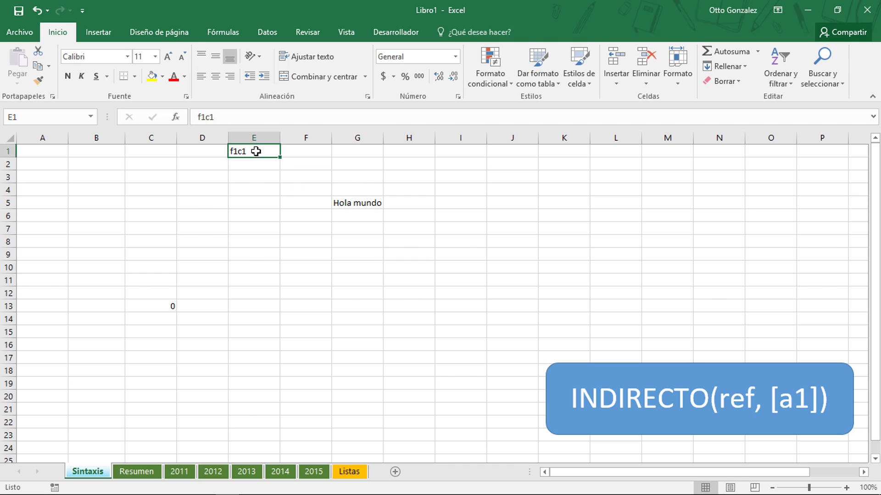
text(f5c7)
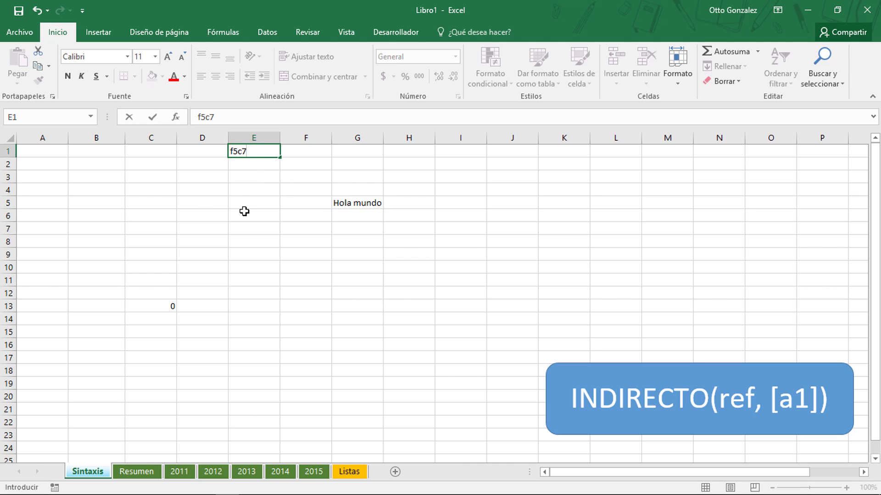
key(Return)
click(163, 307)
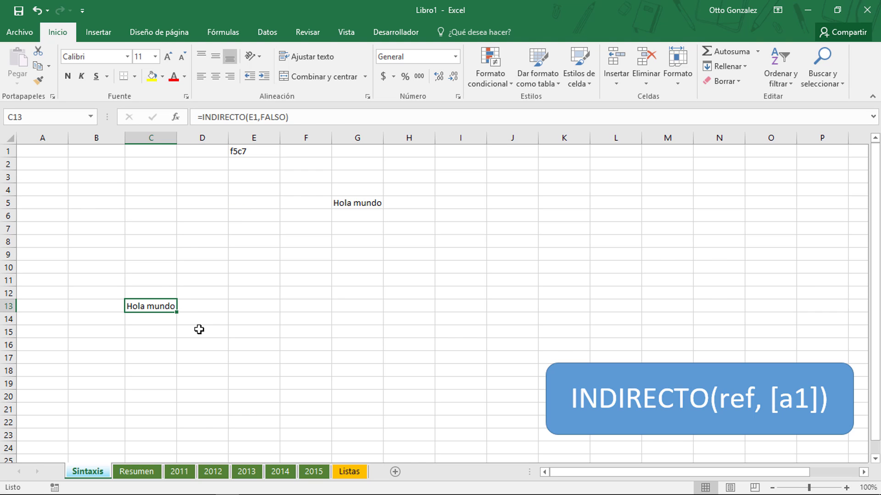
Change the reference-style argument of the INDIRECTO formula in cell C13 to VERDADERO
double_click(164, 307)
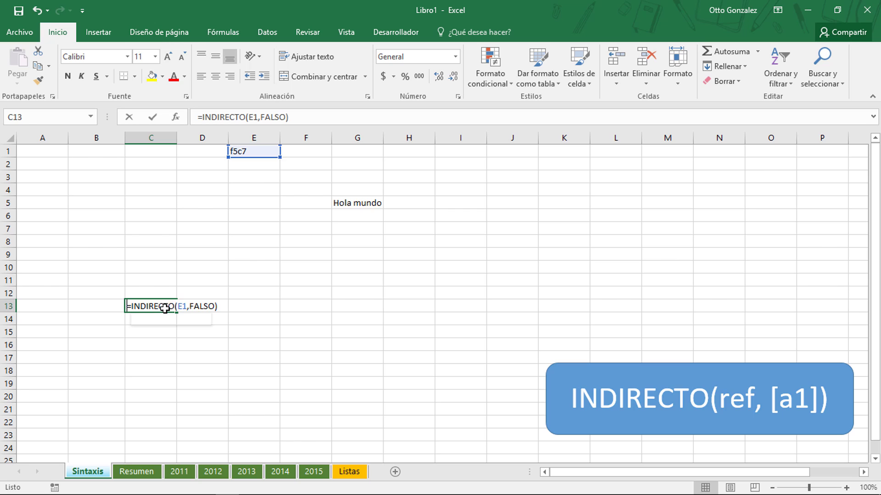
double_click(205, 306)
key(BackSpace)
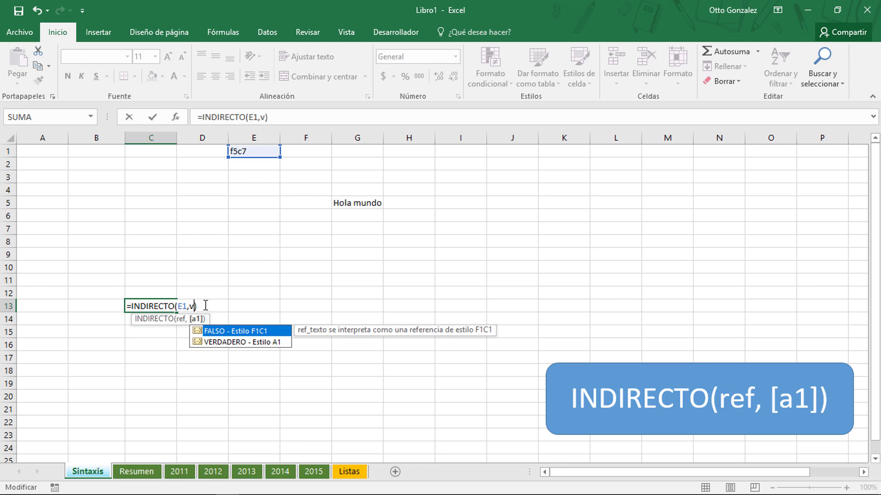
key(Down)
key(Tab)
key(Return)
key(Up)
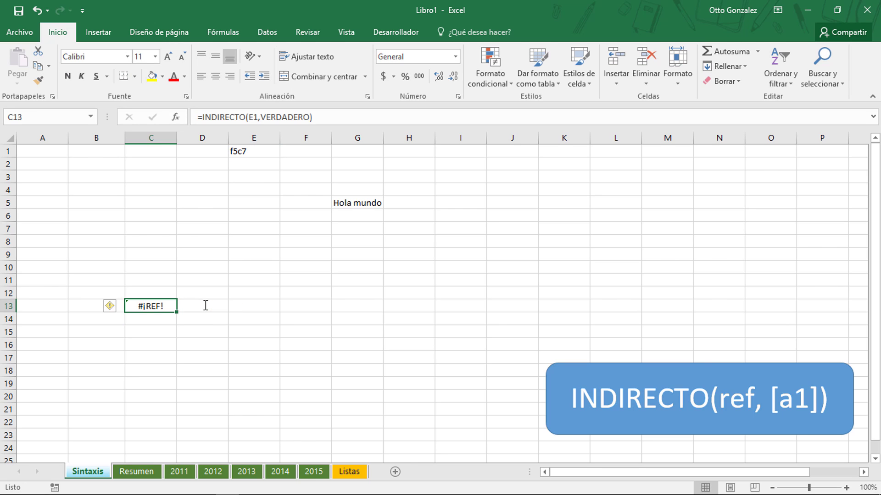
Replace the reference text in cell E1 with "G5" and check the INDIRECTO formula in cell C13
click(258, 151)
text(G5)
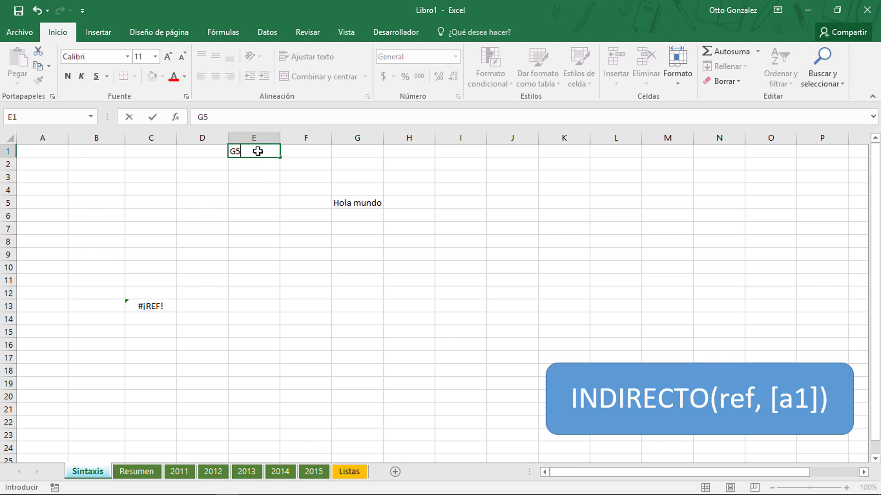
key(Return)
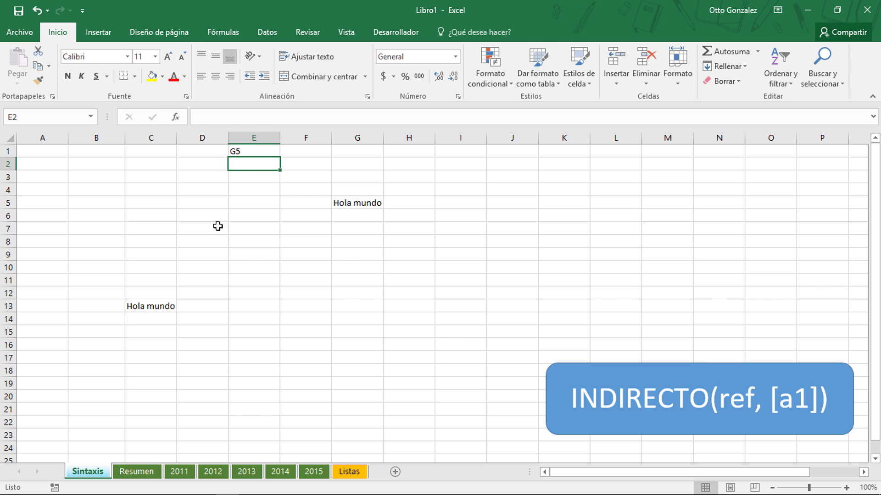
click(151, 305)
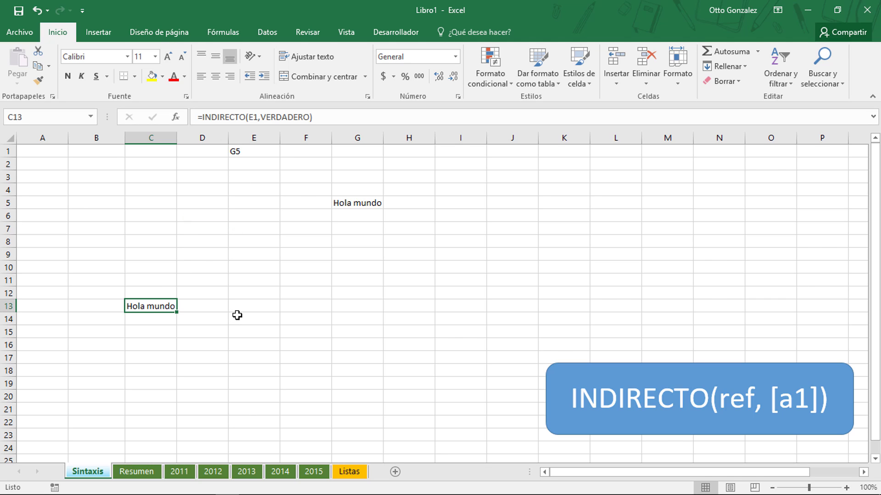
Remove the optional second argument from the formula in cell C13, leaving =INDIRECTO(E1)
double_click(167, 306)
double_click(206, 307)
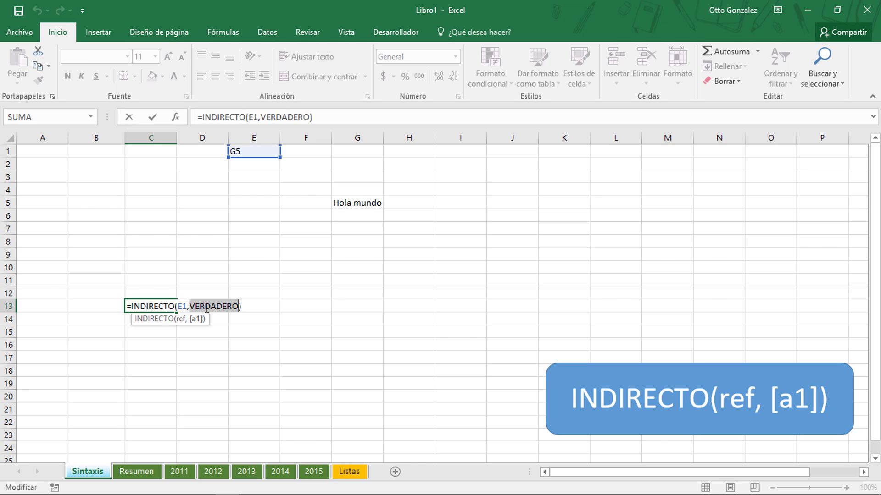
key(BackSpace)
key(BackSpace)
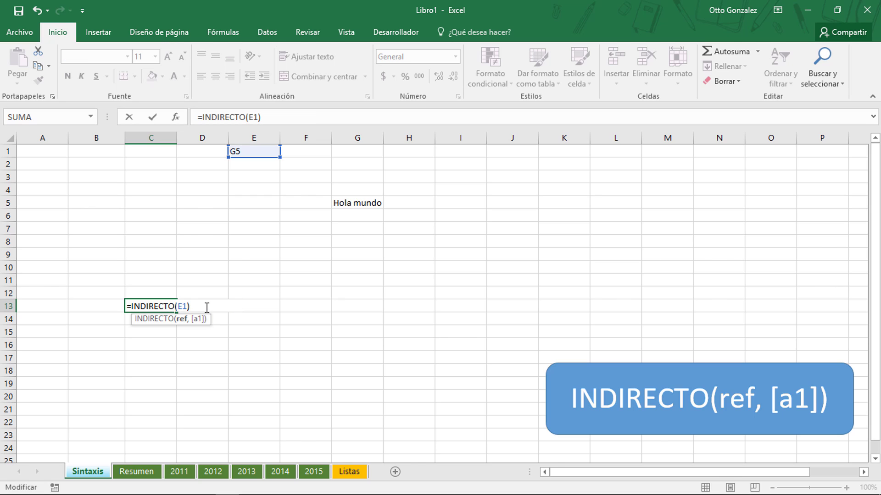
key(Return)
key(Up)
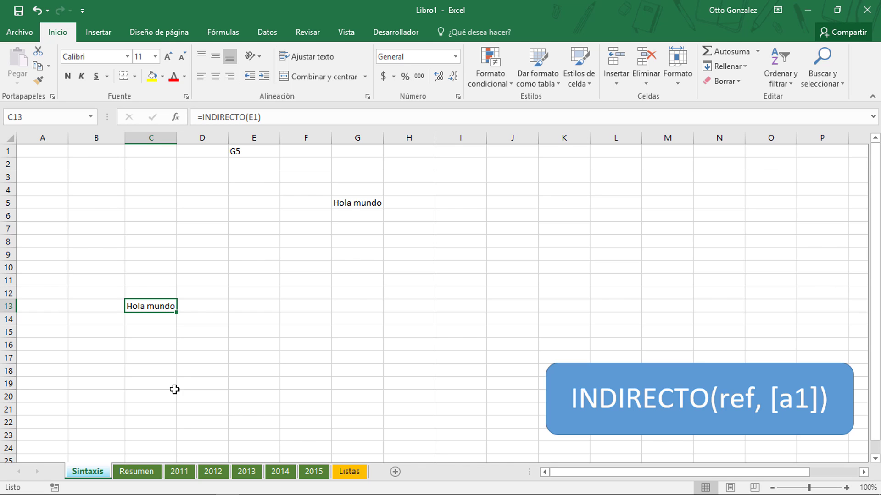
Open the 2011 sheet and highlight the Ventas amounts from Mayo to Septiembre to examine that range
click(180, 472)
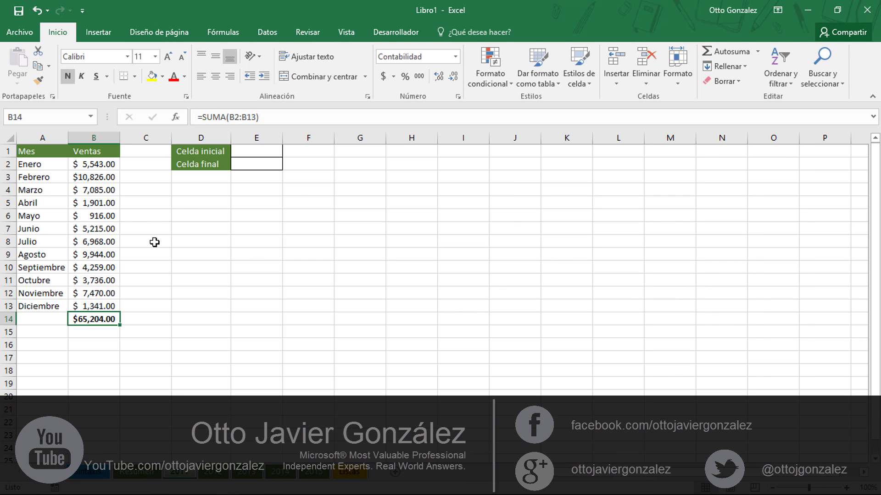
click(103, 218)
key(Up)
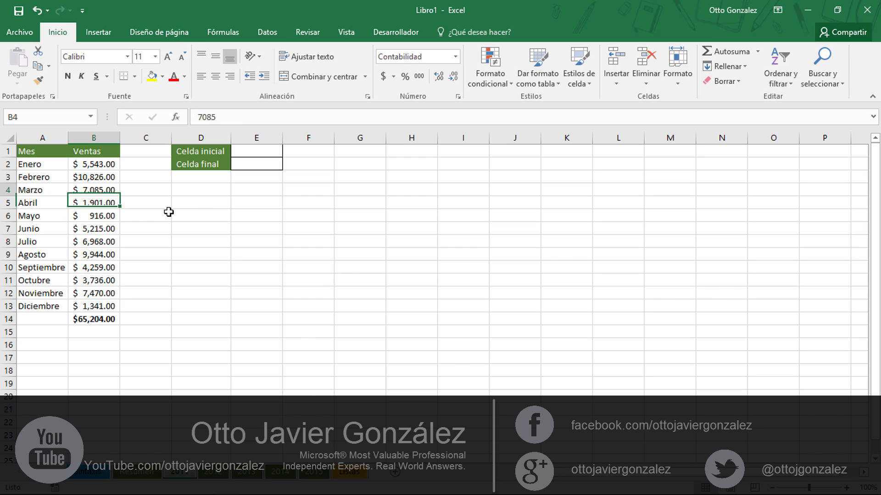
key(Up)
key(Down)
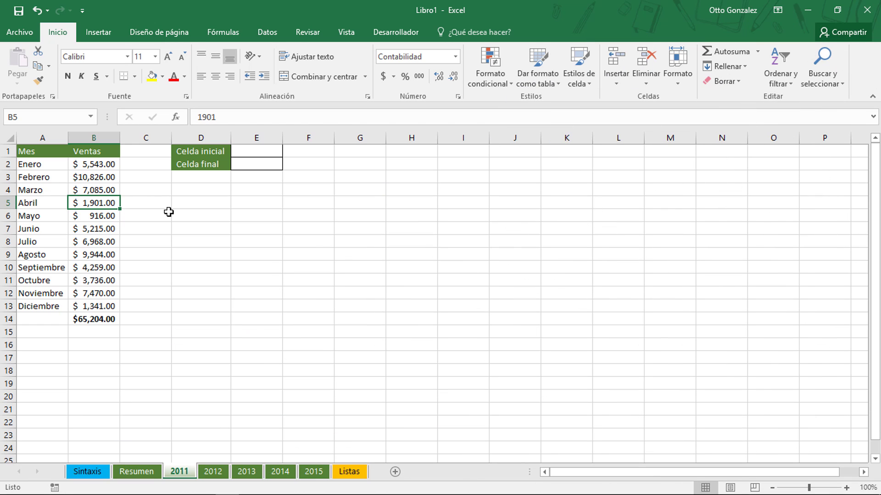
key(Down)
key(shift+Down)
key(shift+Down)
key(shift+Down)
key(shift+Down)
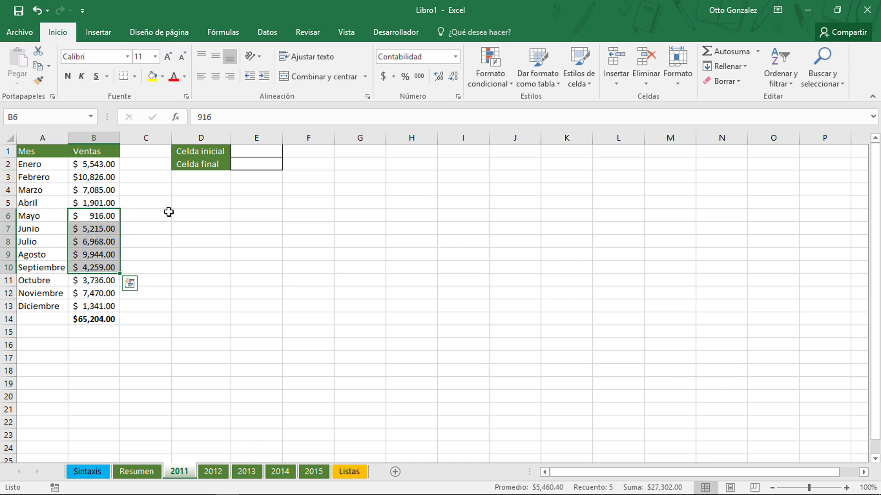
key(shift+Up)
Highlight the Ventas amounts from Enero to Mayo, range B2:B6, to examine them
key(Up)
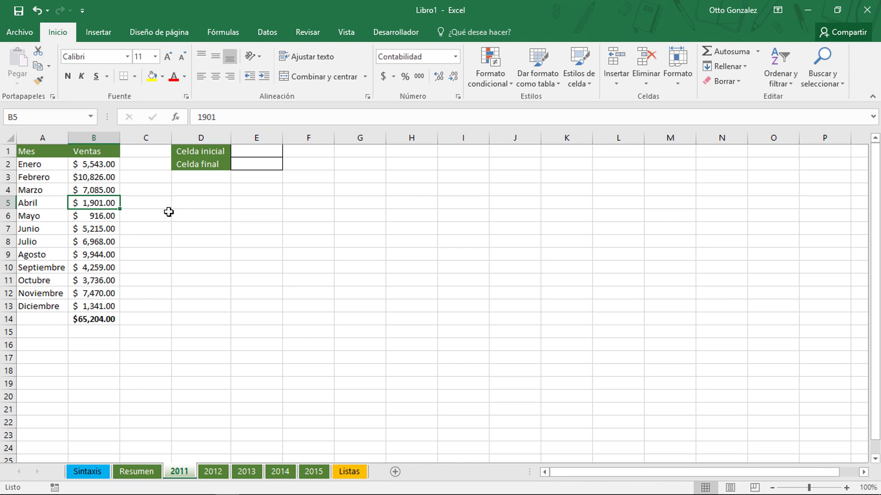
key(Up)
key(Up)
key(Up)
key(shift+Down)
key(shift+Down)
key(shift+Down)
key(shift+Down)
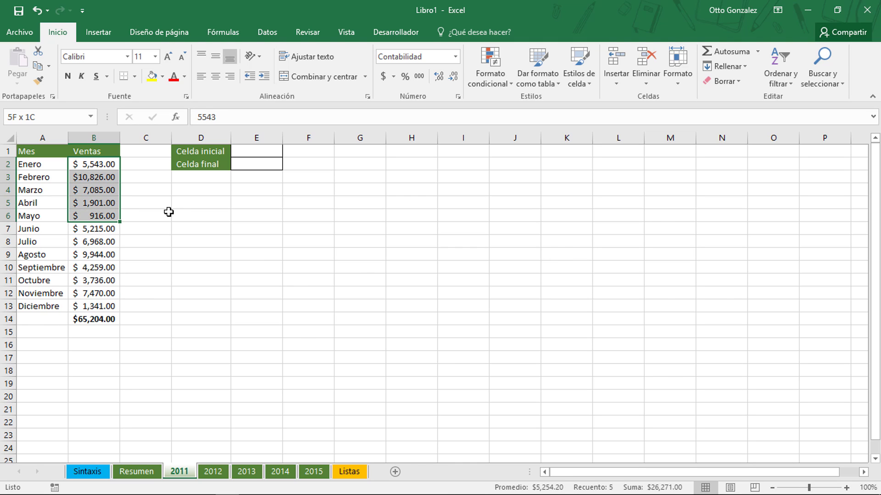
Highlight the Ventas amounts for the first half of the year, Enero to Junio, in B2:B7
key(Down)
key(Down)
key(Down)
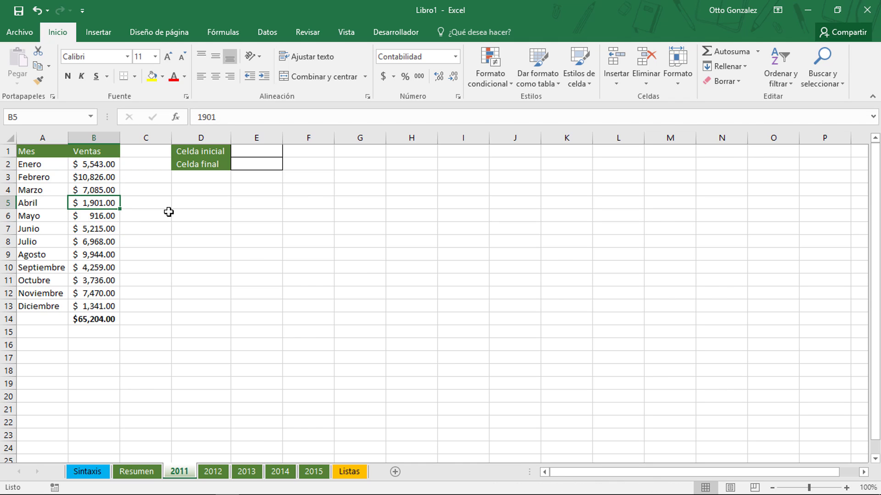
key(Down)
key(Down)
key(Up)
key(Up)
key(Up)
key(Up)
key(Up)
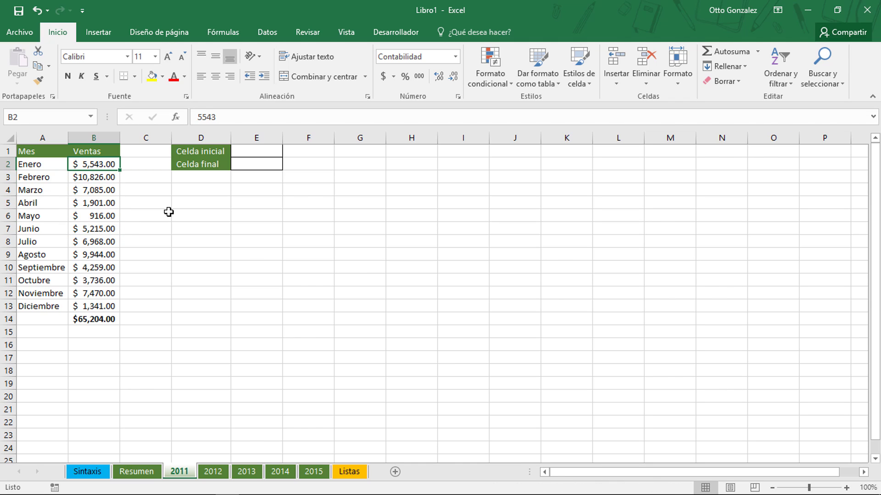
key(shift+Down)
key(shift+Down)
key(shift+Down)
key(shift+Down)
key(shift+Down)
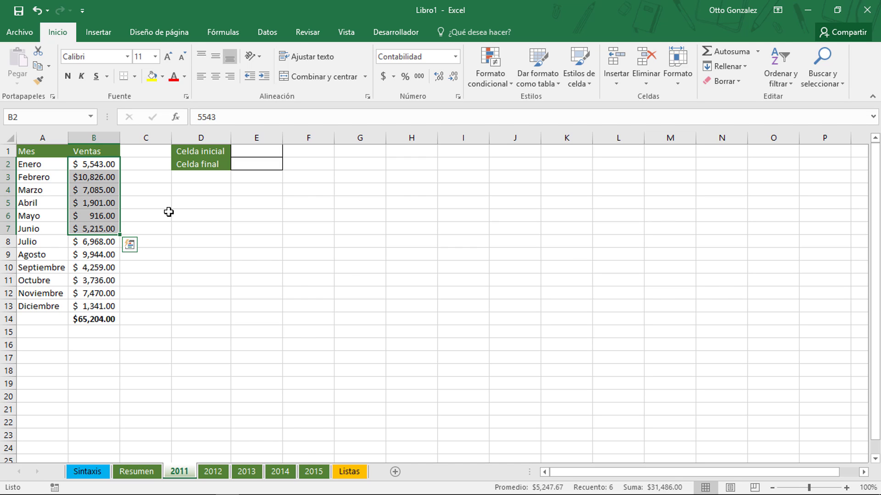
key(Down)
key(Down)
key(Down)
key(Down)
key(Down)
key(Down)
key(Down)
key(Down)
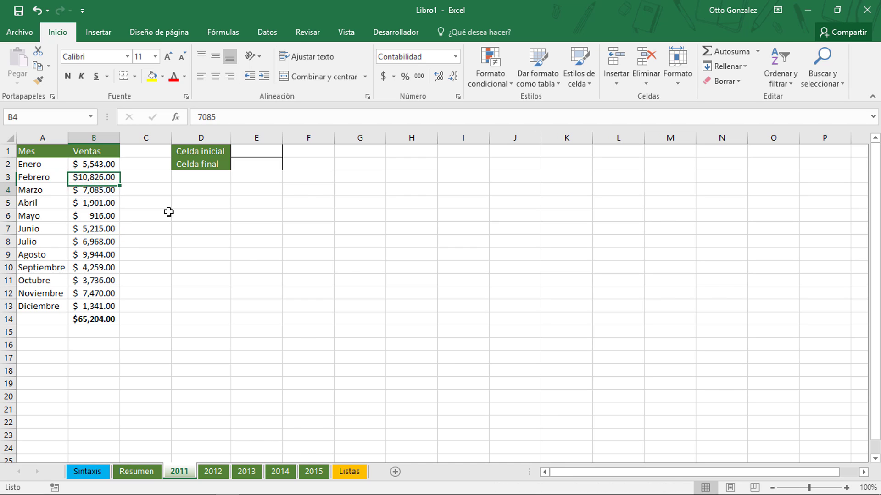
Enter "b2" as the Celda inicial in E1 and "b7" as the Celda final in E2
click(243, 151)
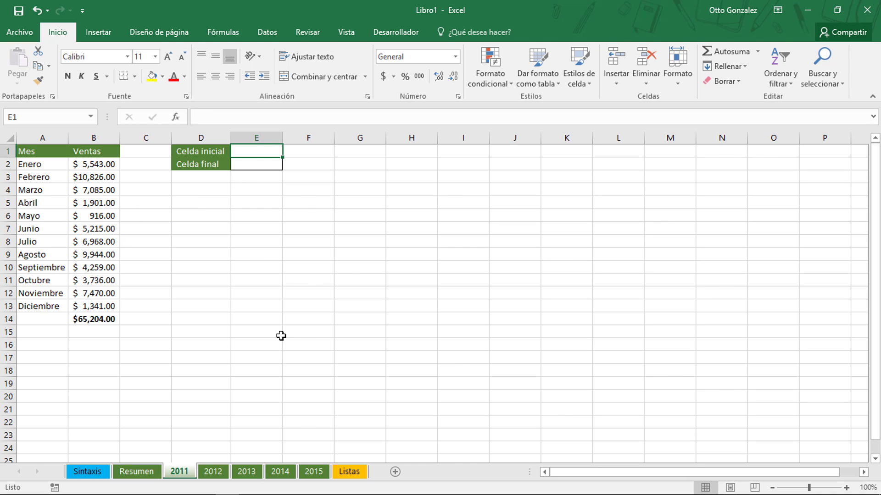
text(b2)
key(Return)
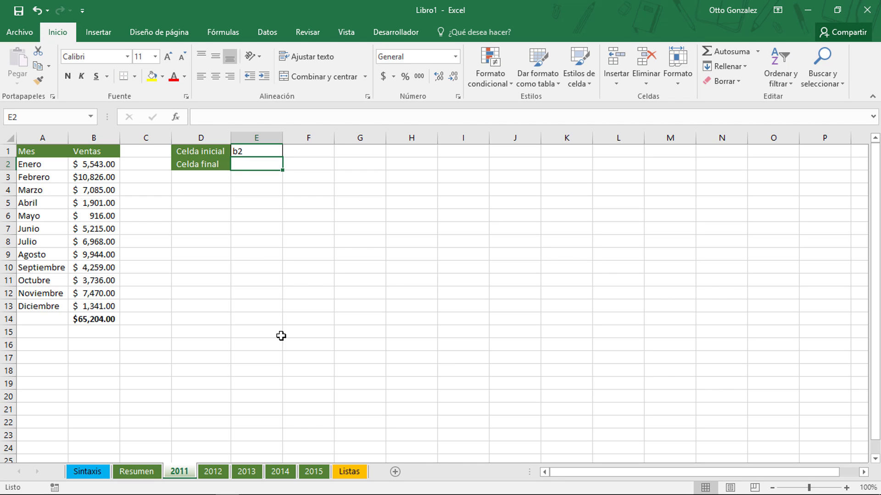
text(b7)
key(Return)
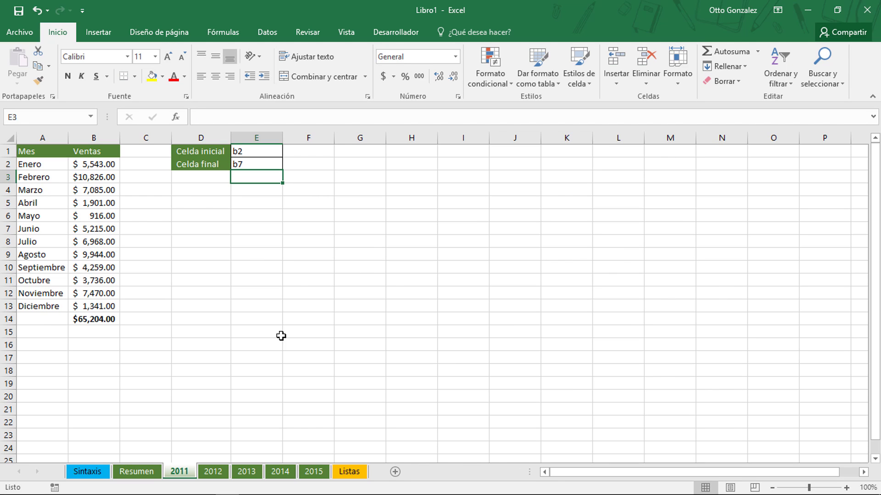
Replace the Ventas total in B14 with the formula =SUMA(INDIRECTO(E1&":"&E2))
click(108, 317)
key(Delete)
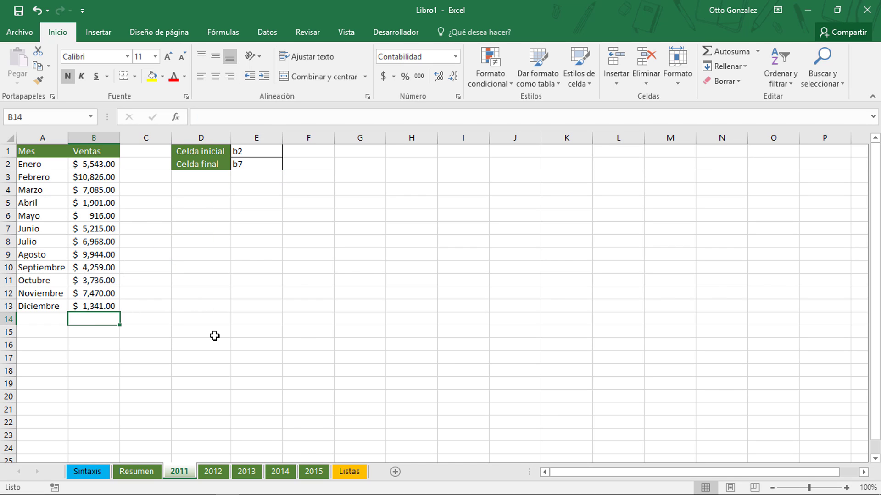
text(=suma)
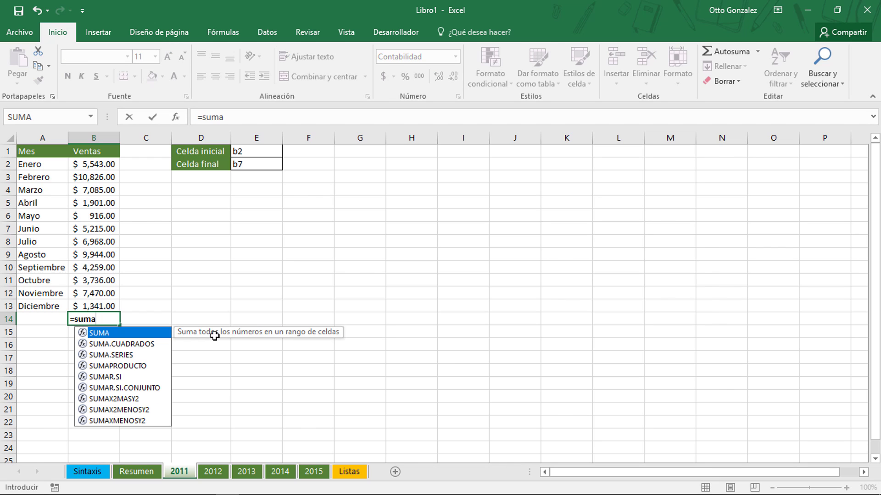
key(Tab)
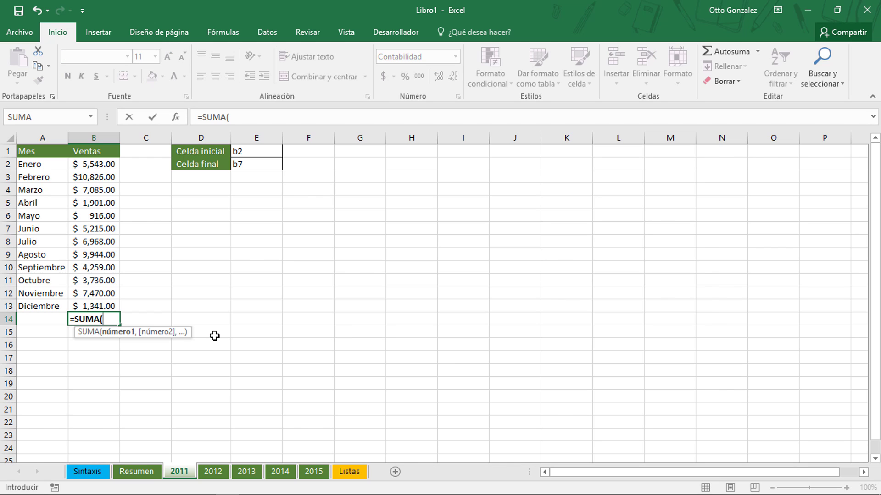
text(indire)
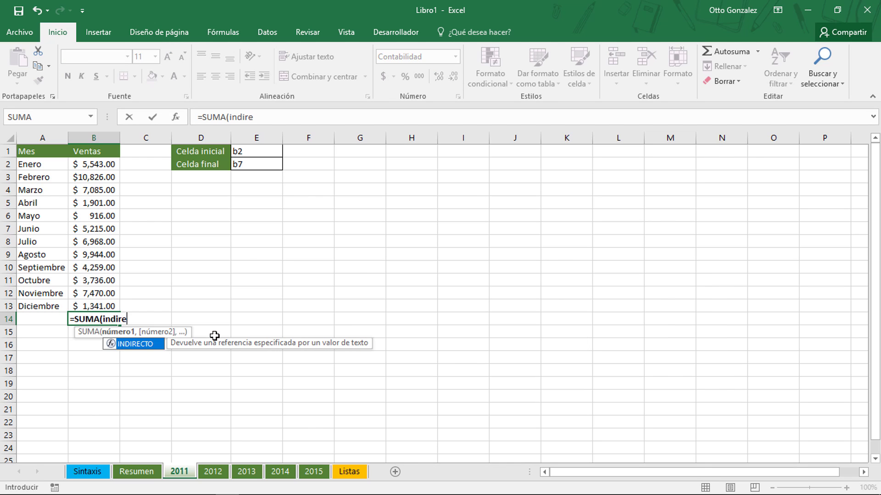
text(cto)
key(Tab)
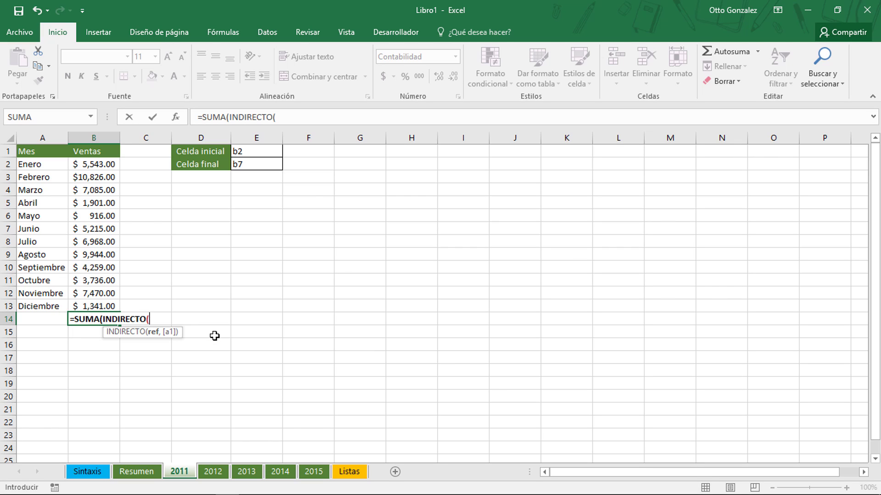
text(E)
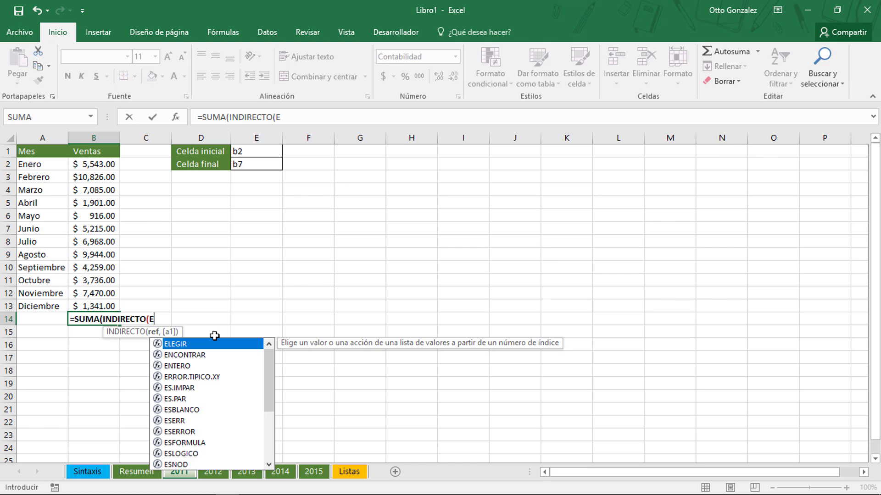
text(1&)
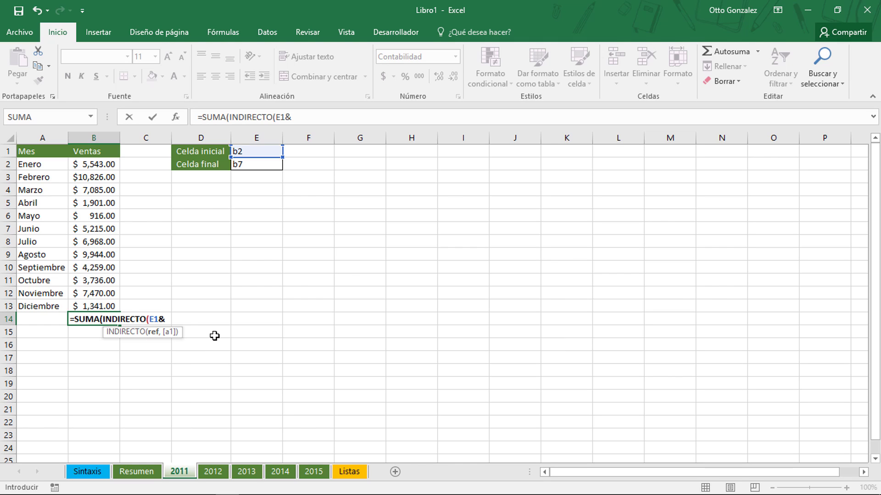
text(":")
text(&E)
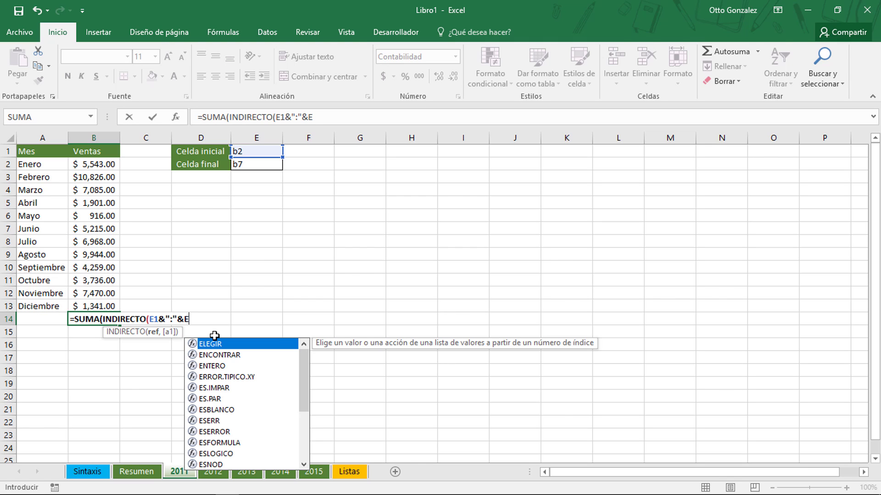
text(2)
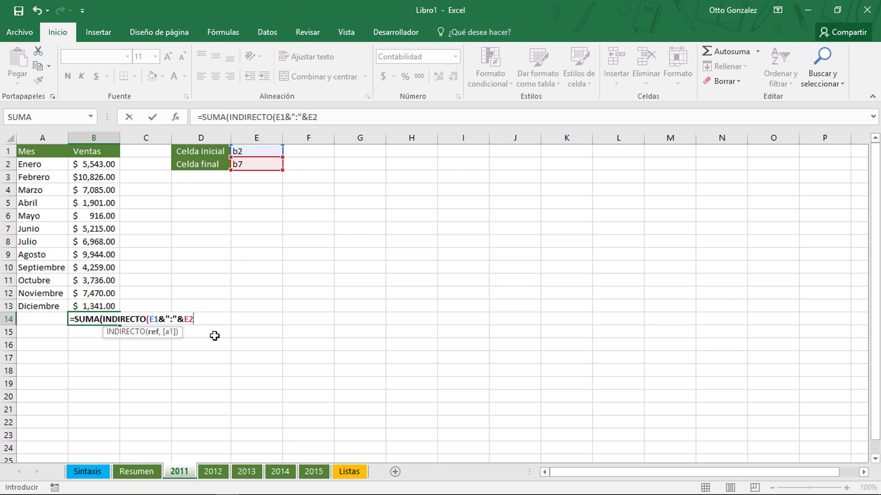
text()))
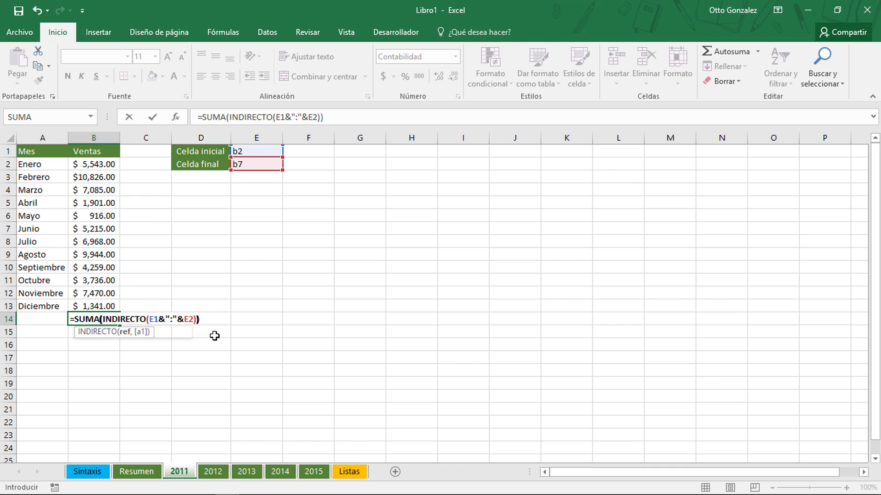
key(Return)
Check the new B14 total against the Ventas amounts from Enero to Junio by highlighting B2:B7
key(Up)
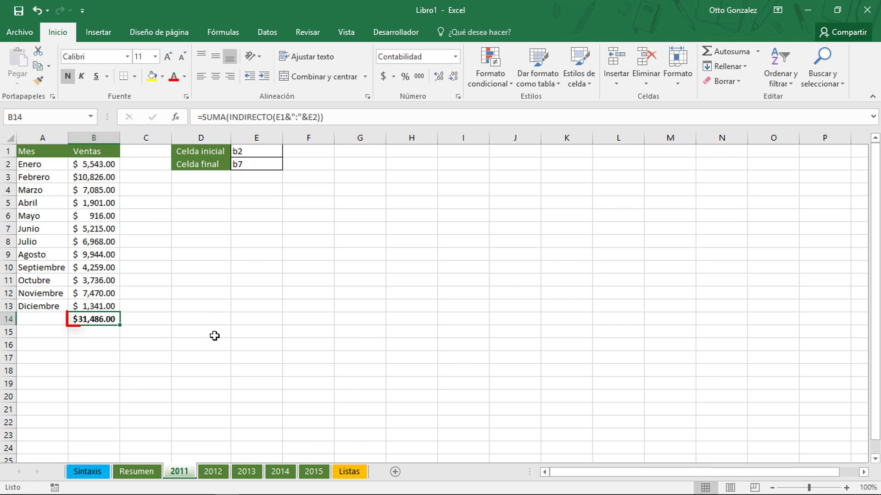
click(107, 165)
drag(107, 165, 110, 229)
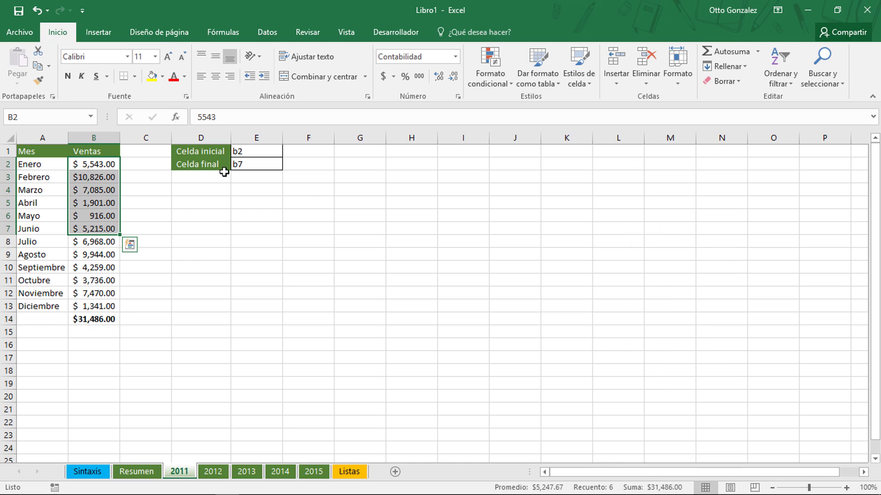
Set the Celda inicial in E1 to "b5" and the Celda final in E2 to "b11"
click(259, 152)
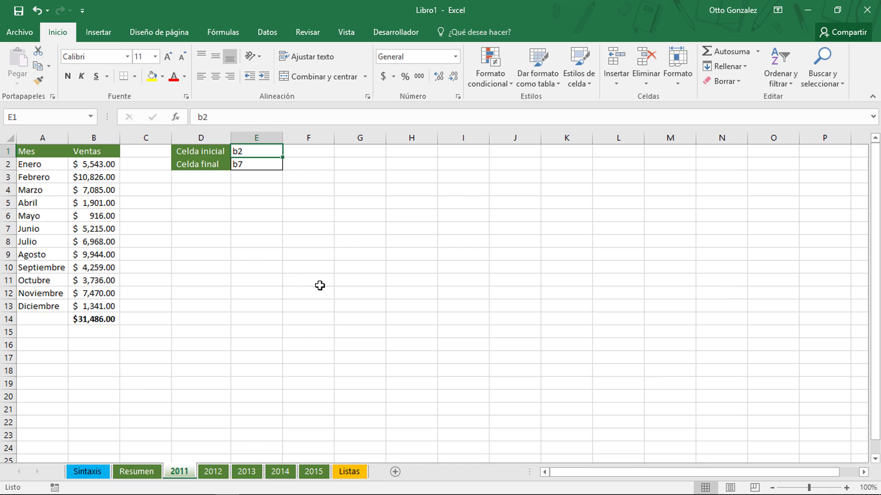
text(b5)
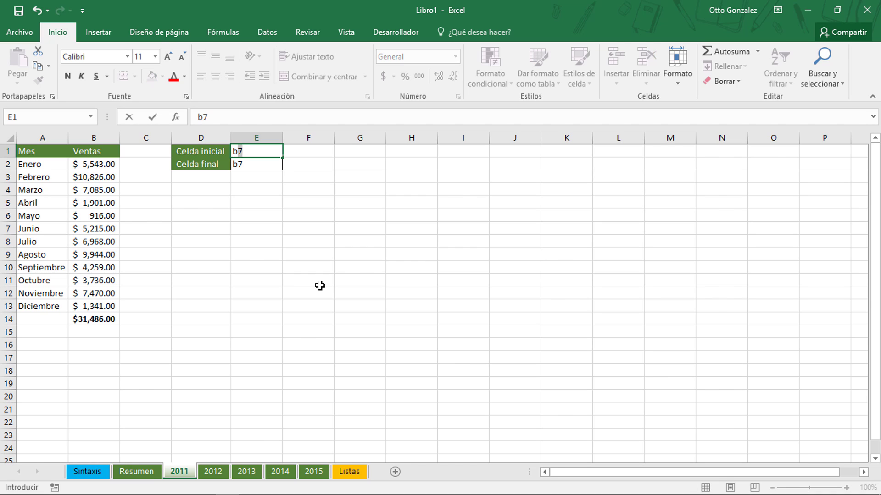
key(Return)
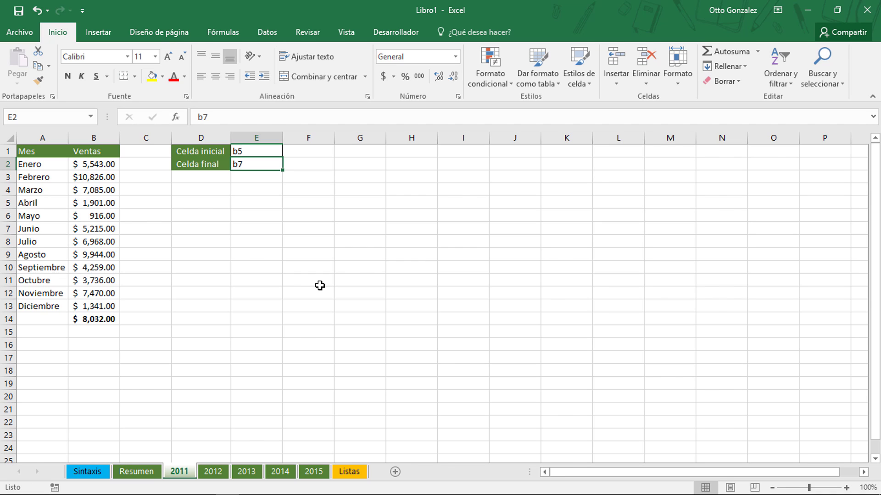
text(b11)
key(Return)
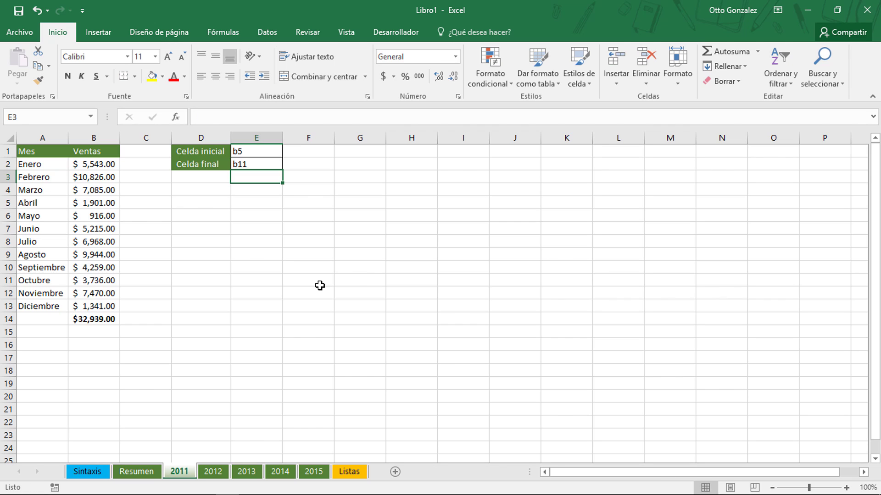
Set the Celda inicial in E1 to "b2" and the Celda final in E2 to "b13", and select the total in B14
key(Up)
key(Up)
text(b2)
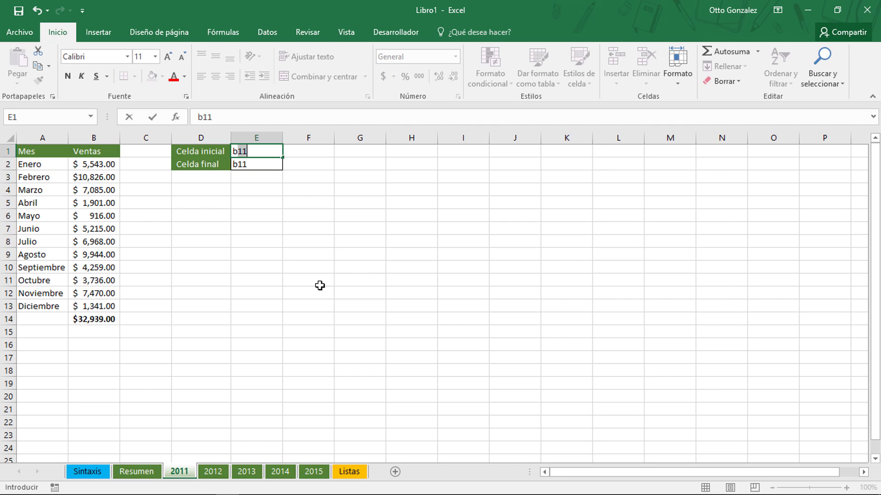
key(Return)
text(b2)
key(BackSpace)
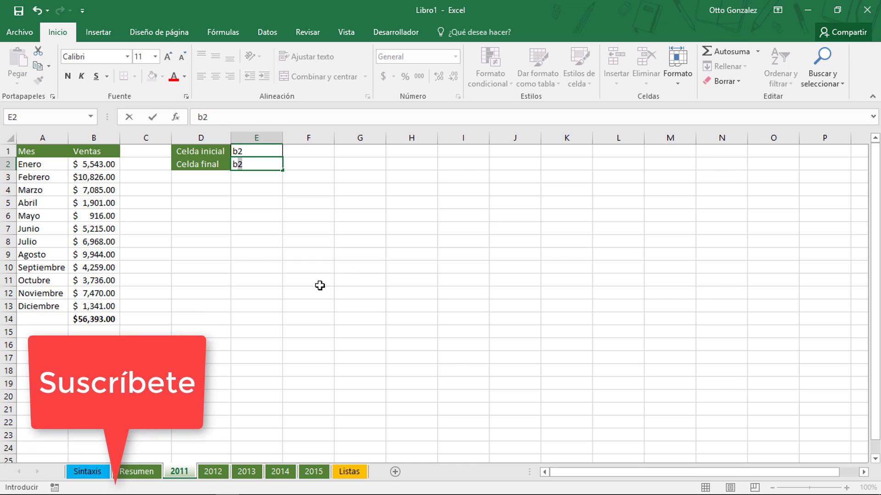
text(13)
key(Return)
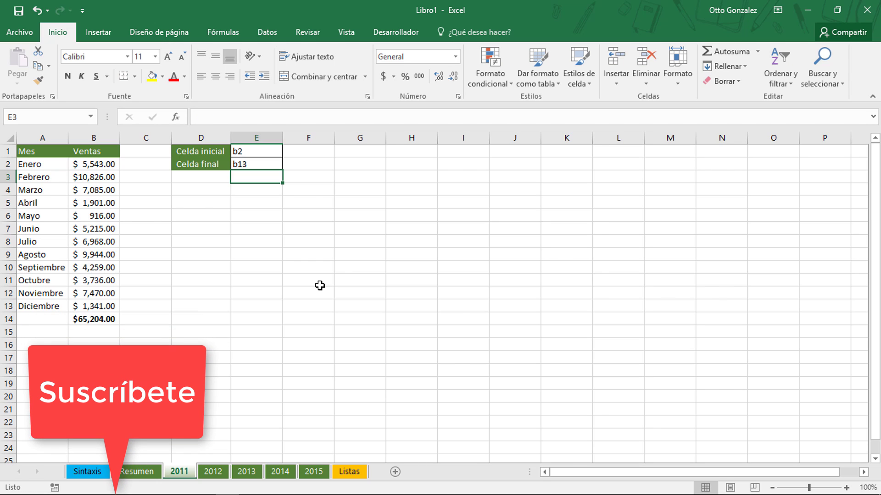
click(104, 318)
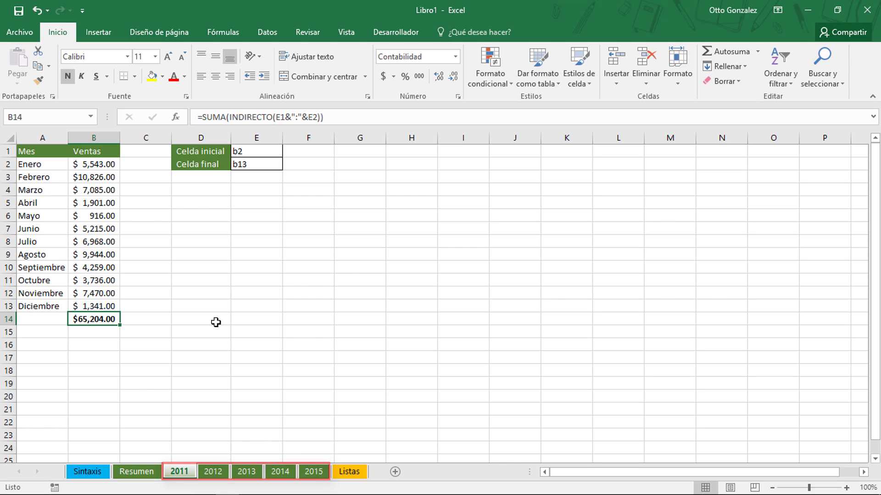
Look through the yearly sales sheets from 2012 to 2015 and return to 2011, examining their identical layout and B14 totals
click(215, 472)
click(246, 472)
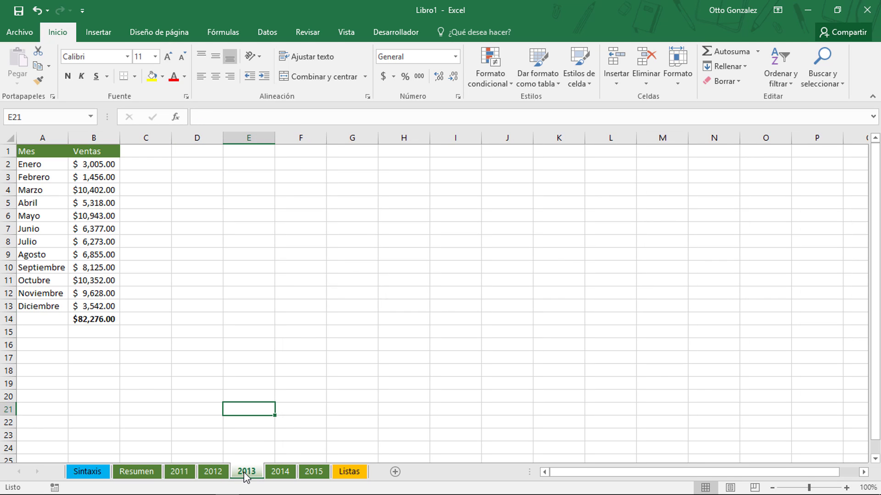
click(280, 473)
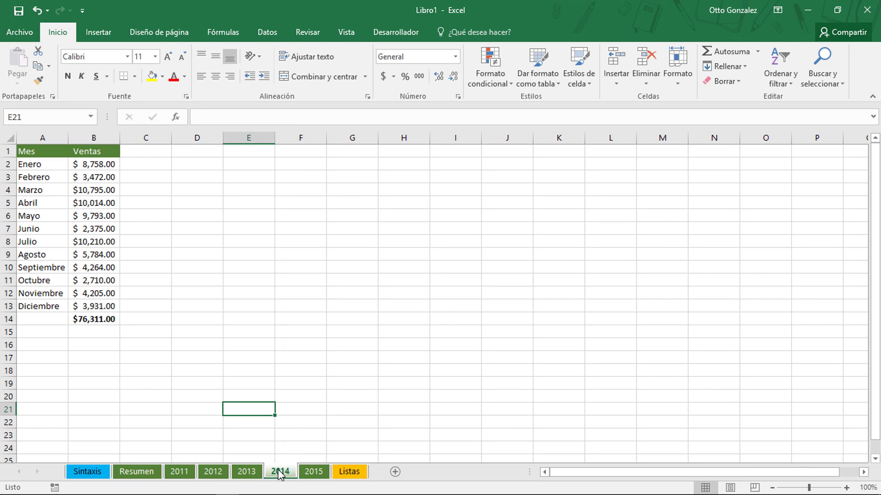
click(314, 472)
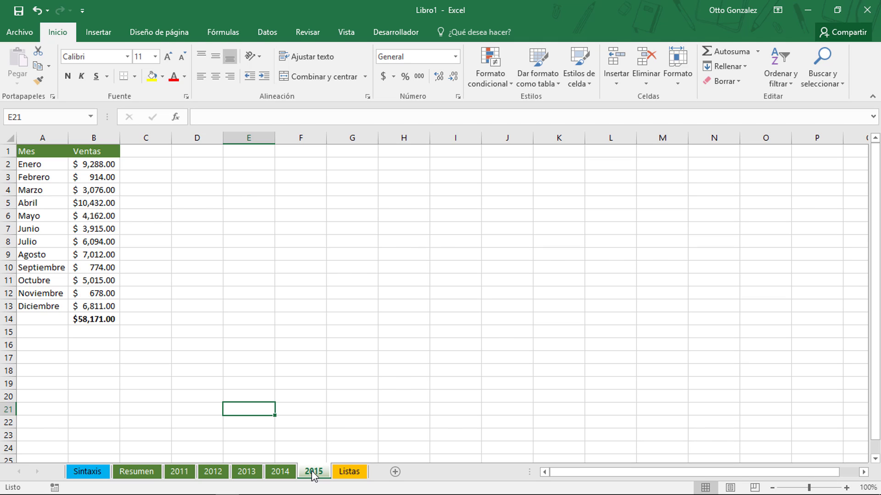
click(280, 472)
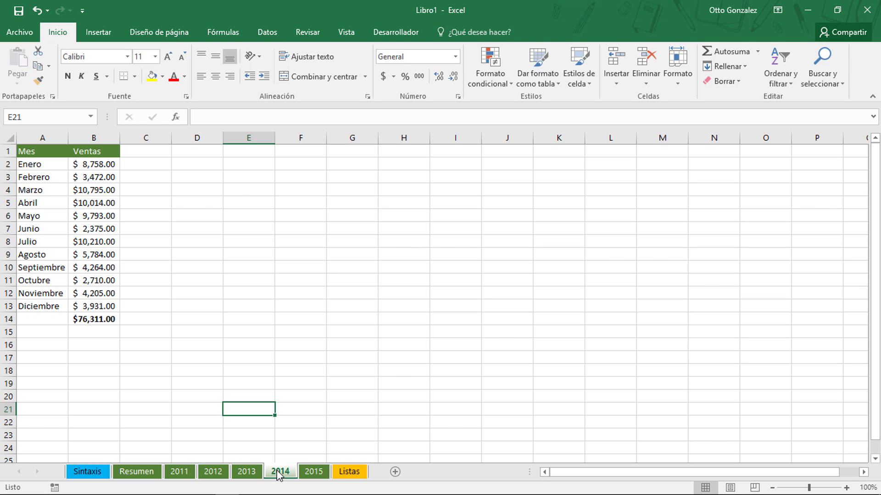
click(248, 473)
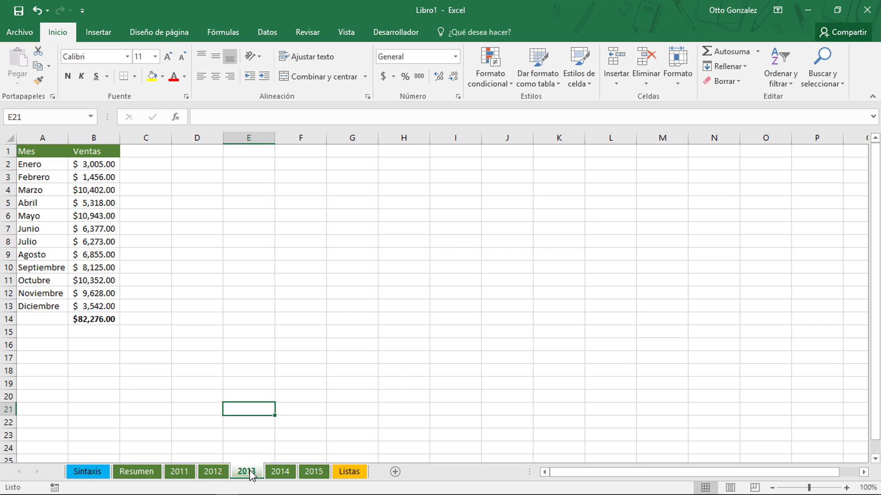
click(213, 472)
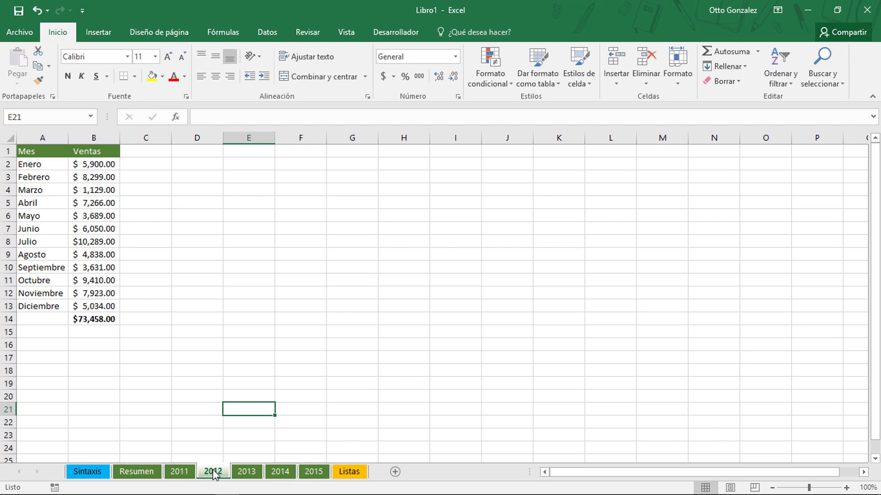
click(175, 472)
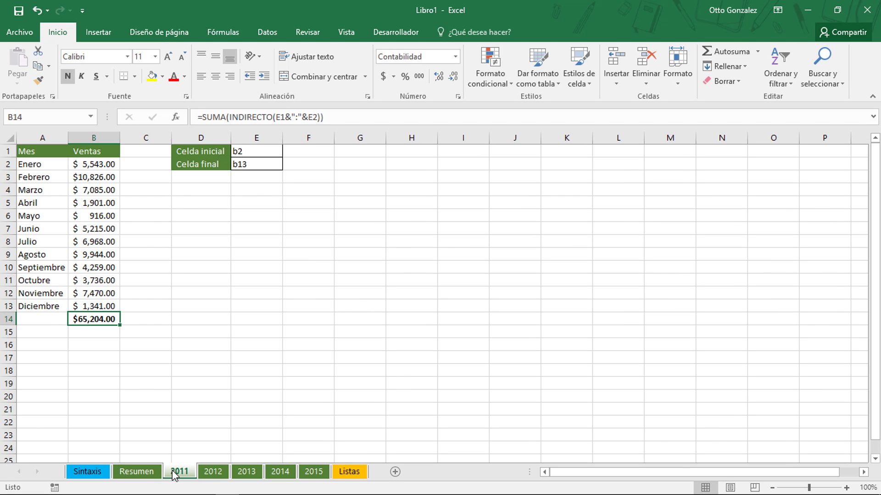
On the Resumen sheet, link the 2011 Ventas cell B3 to the total in B14 of the 2011 sheet
click(137, 472)
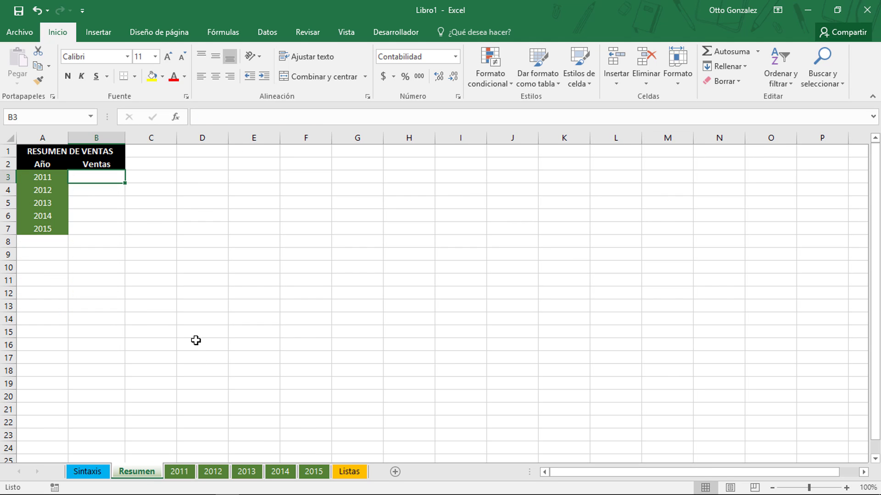
text(=)
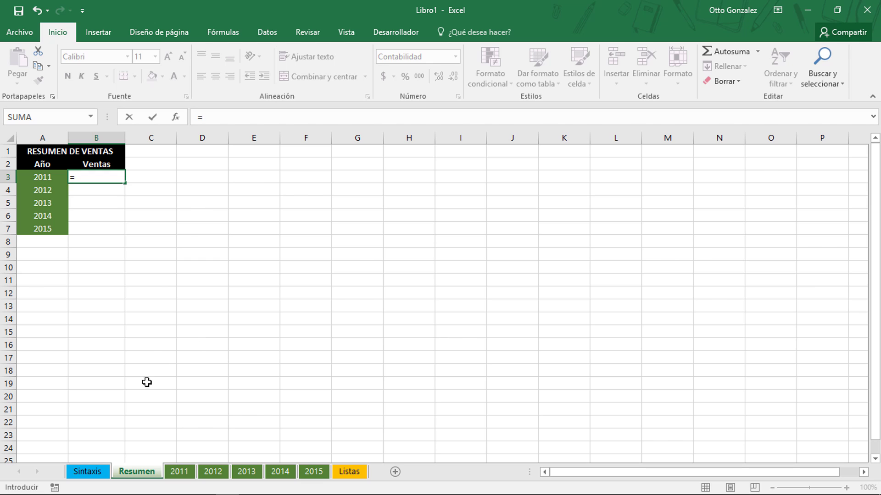
click(185, 476)
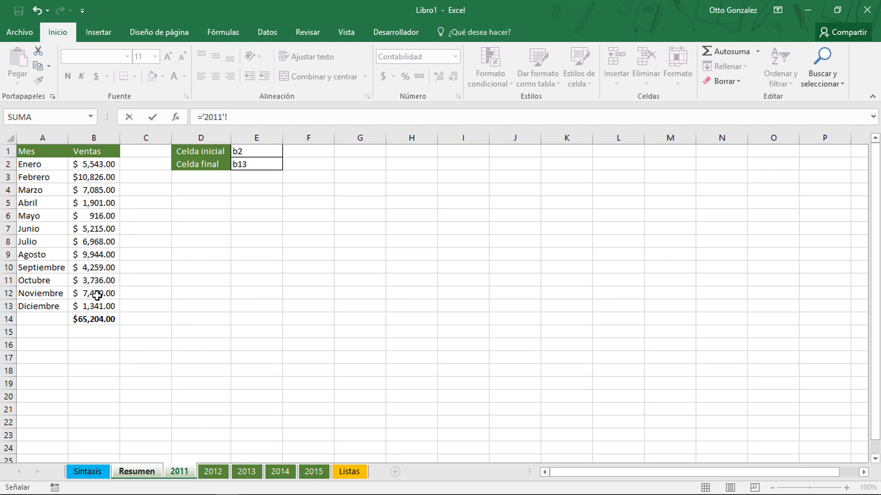
click(93, 320)
key(Return)
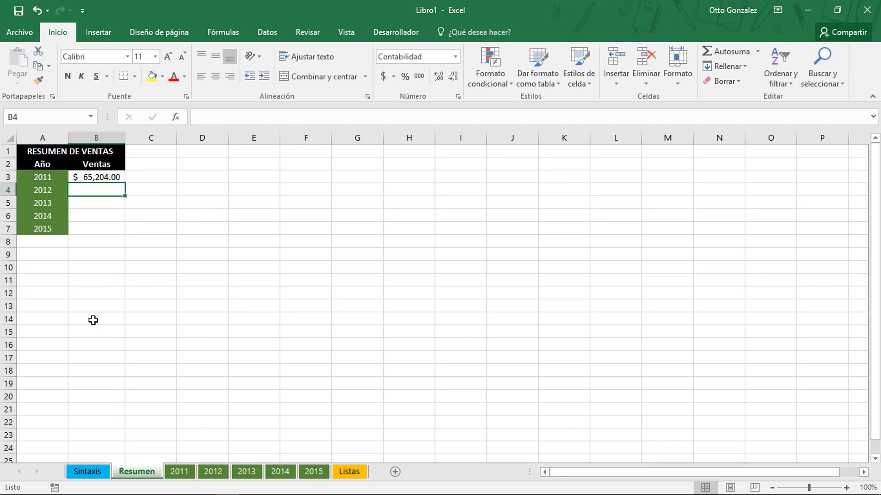
Make the cell reference in the B3 formula absolute so it reads ='2011'!$B$14
key(Up)
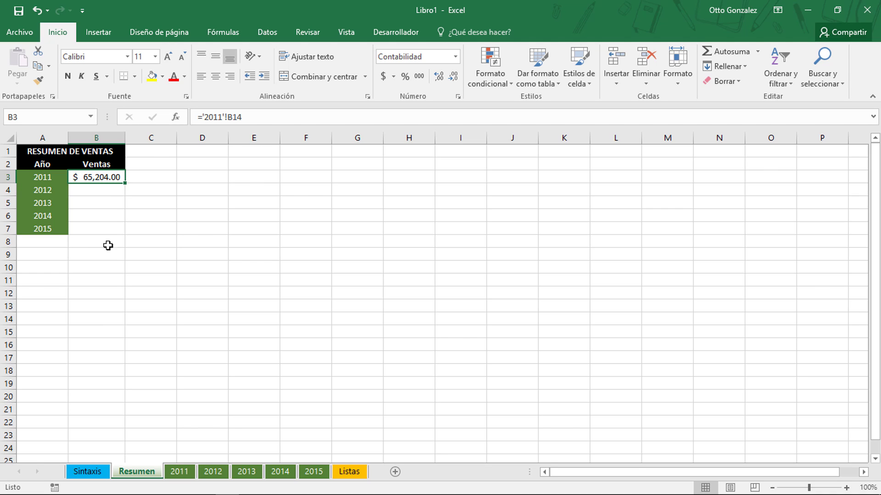
double_click(236, 117)
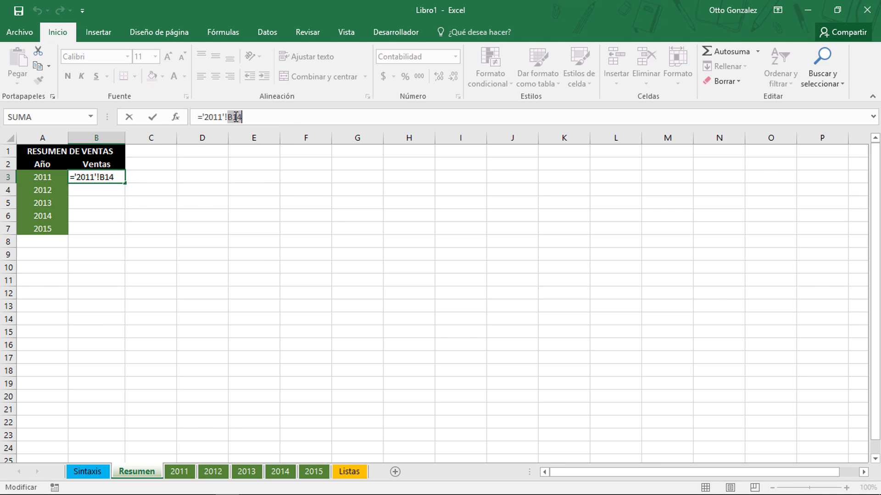
key(F4)
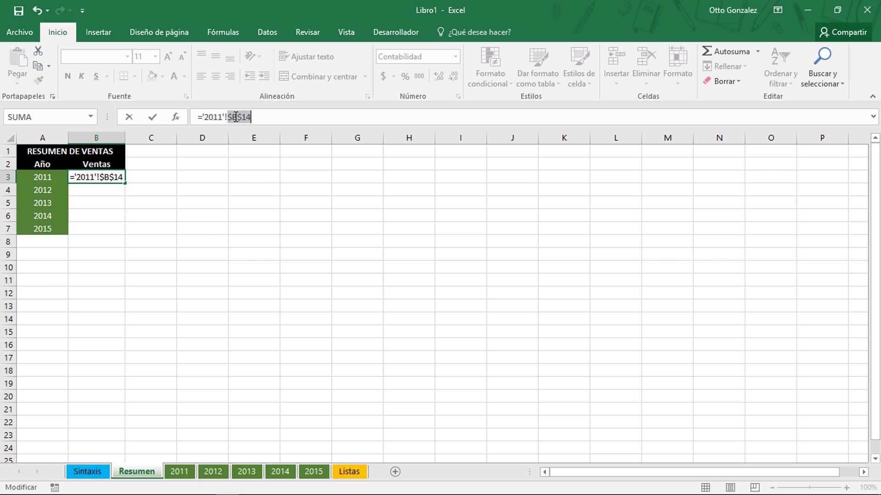
key(Return)
key(Up)
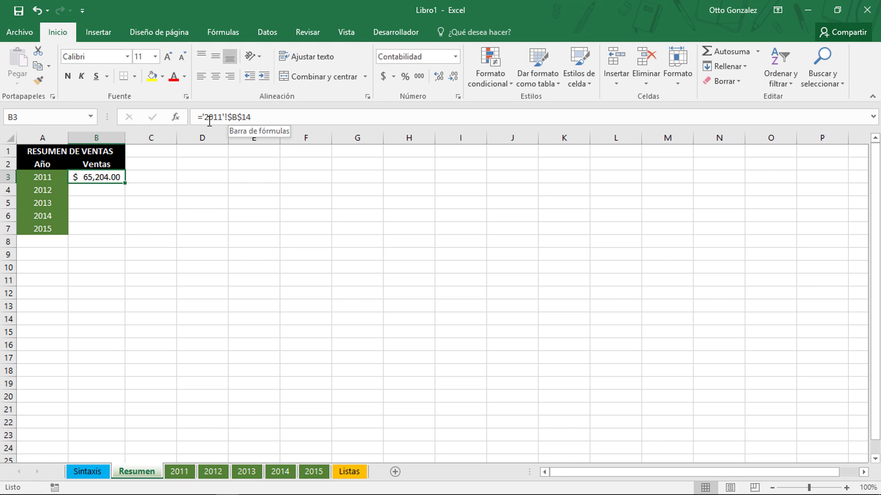
Copy the B3 formula down to B7 and point the B4 formula to the 2012 sheet
double_click(125, 183)
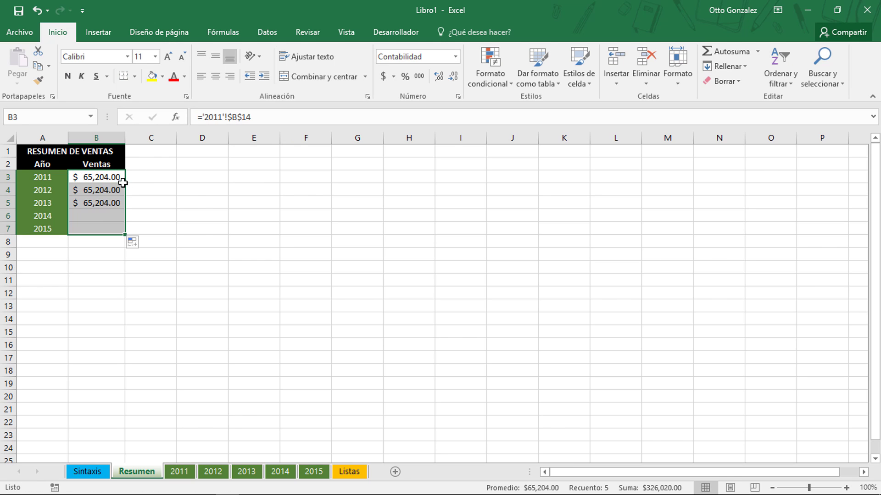
click(106, 191)
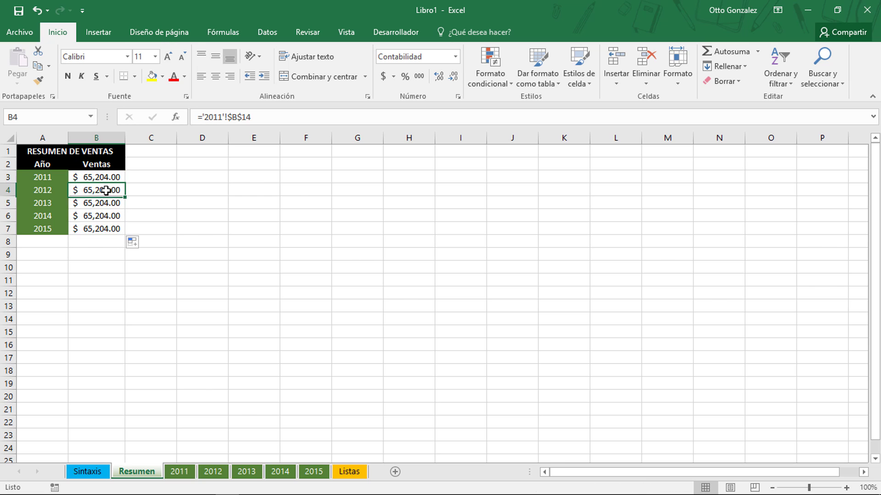
click(220, 116)
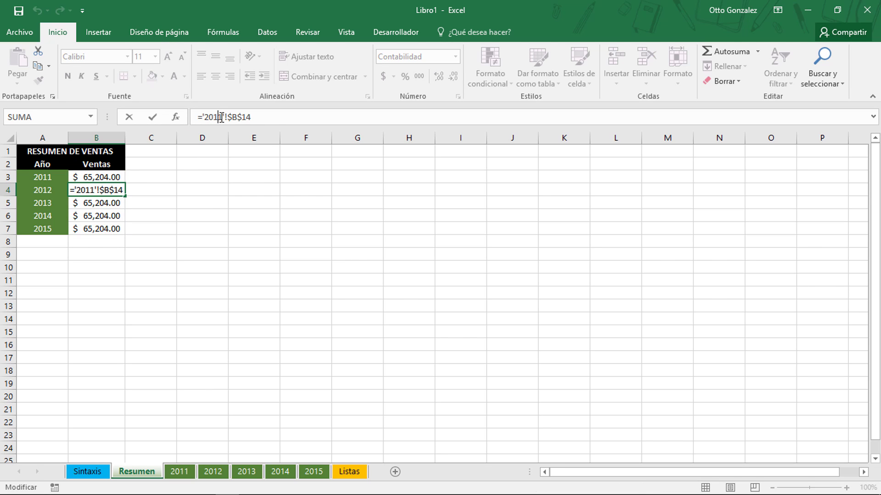
key(BackSpace)
text(2)
key(Return)
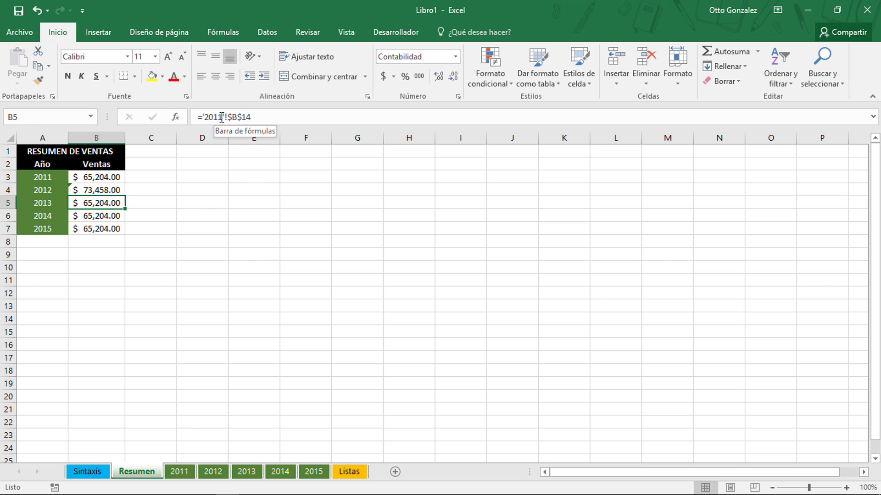
Point the formulas in B5, B6 and B7 to the 2013, 2014 and 2015 sheets respectively
click(221, 117)
key(BackSpace)
text(3)
key(Return)
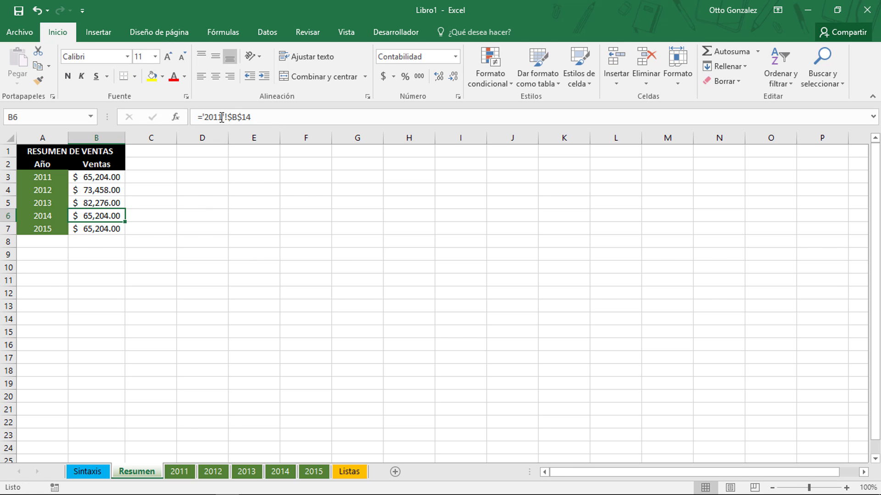
click(222, 118)
key(BackSpace)
text(4)
key(Return)
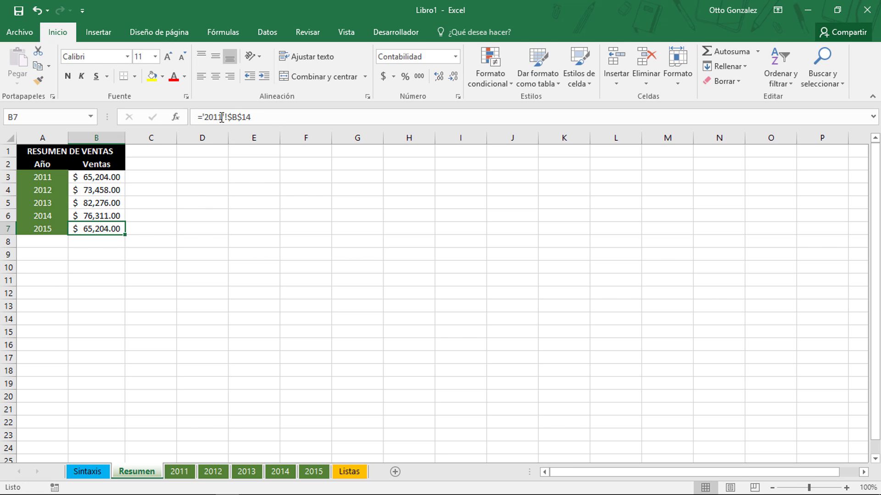
click(222, 118)
key(BackSpace)
text(5)
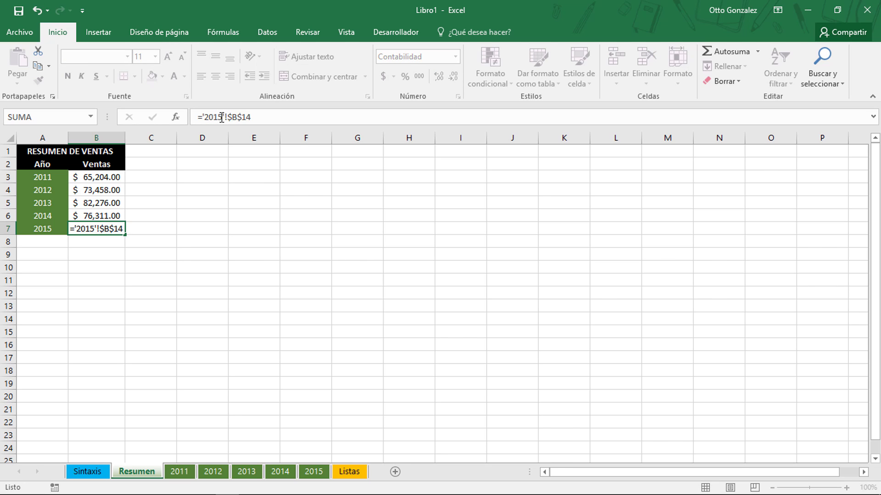
key(Return)
Clear the manually linked Ventas formulas from B3 to B7
key(Up)
key(Up)
key(Up)
key(Up)
key(Up)
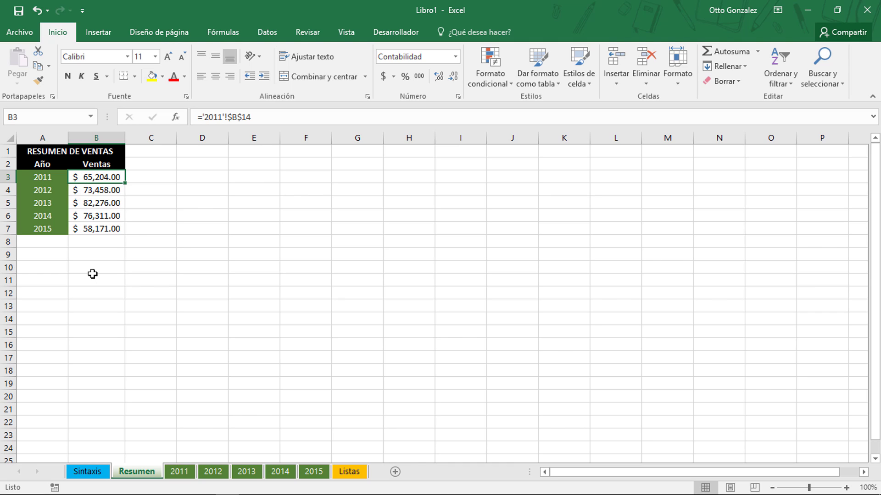
key(shift+Down)
key(shift+Down)
key(shift+Down)
key(shift+Down)
key(Delete)
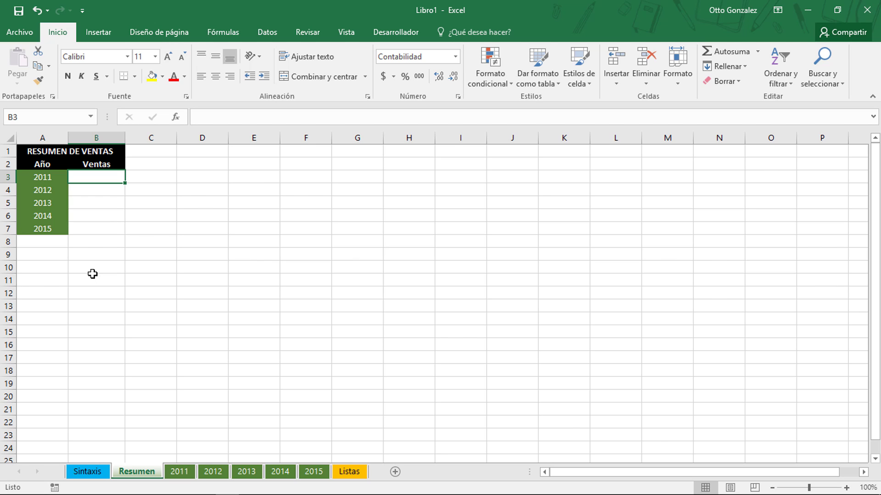
Enter =INDIRECTO(A3&"!B14") in B3 to build the sheet reference from the year in column A
text(=indi)
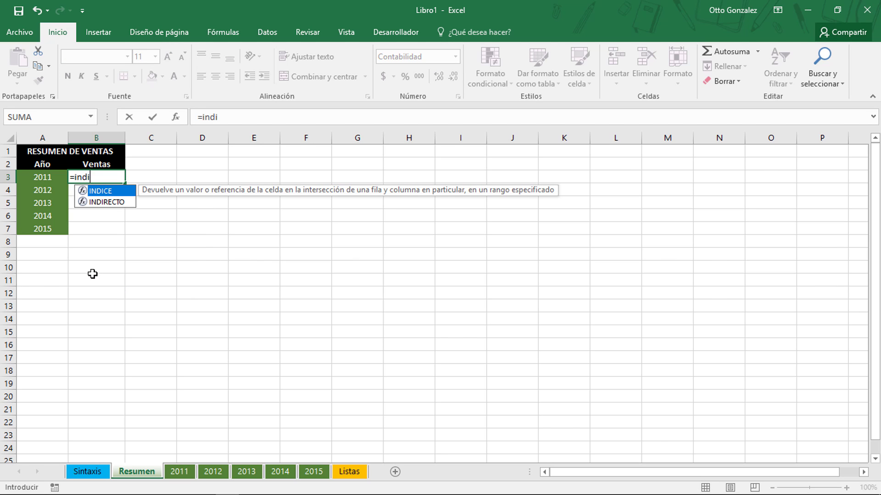
key(Down)
key(Tab)
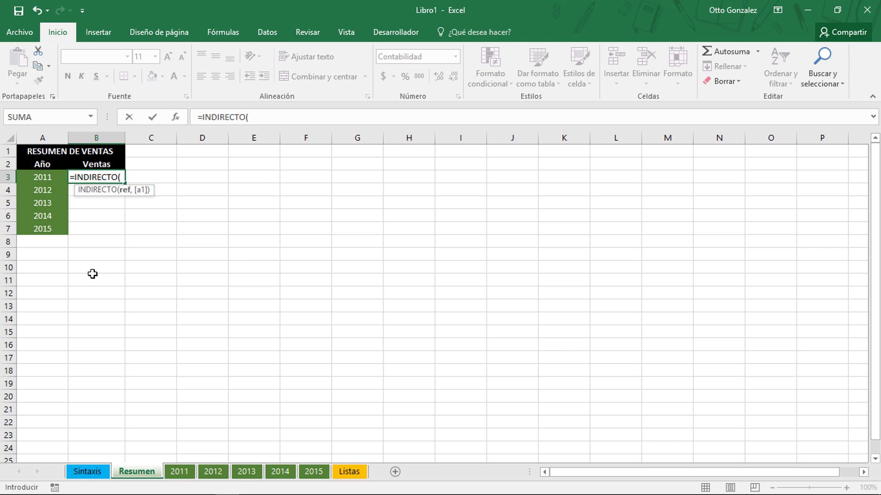
click(46, 178)
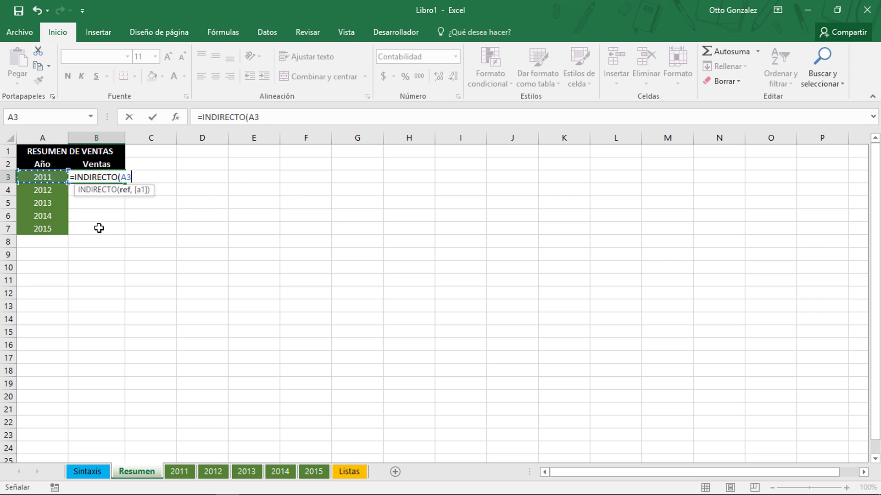
text(&"!)
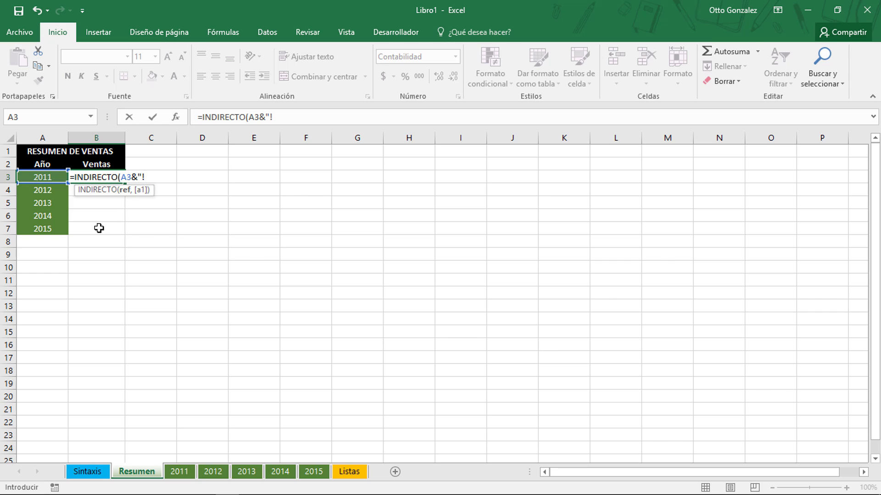
text(B14)
text("))
key(ctrl+Return)
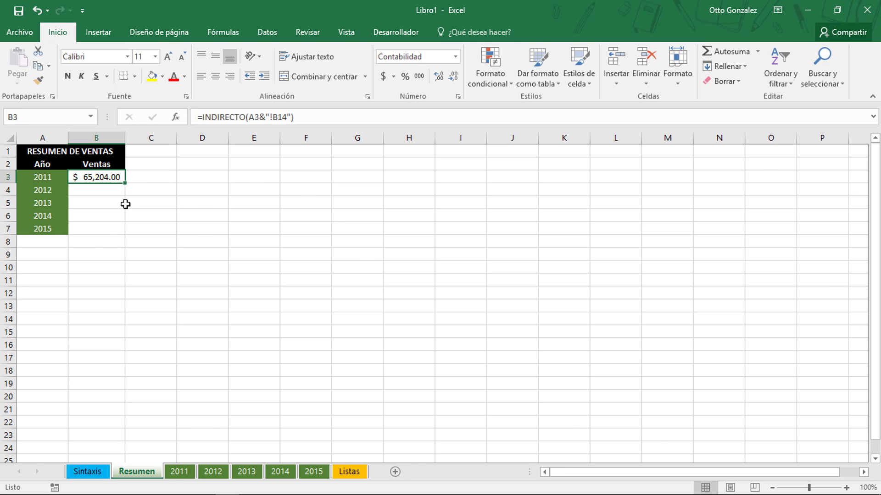
Copy the INDIRECTO formula from B3 down to B7 and review the formula in each row
double_click(126, 183)
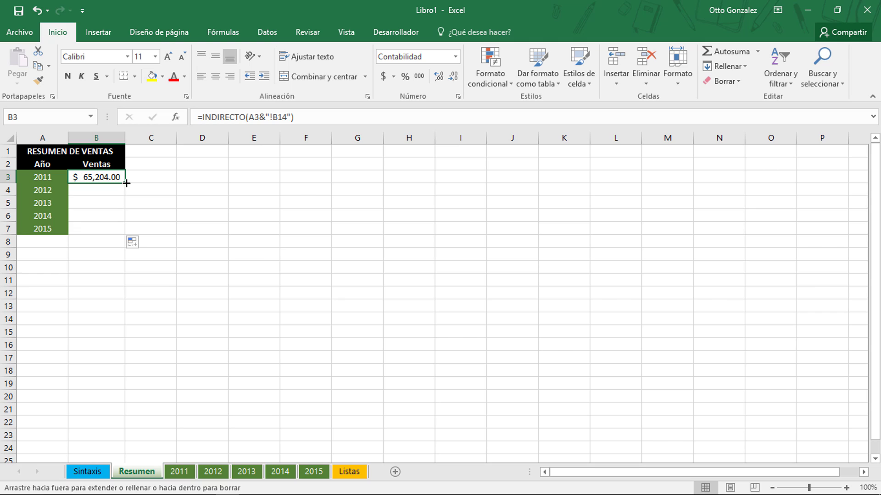
click(114, 178)
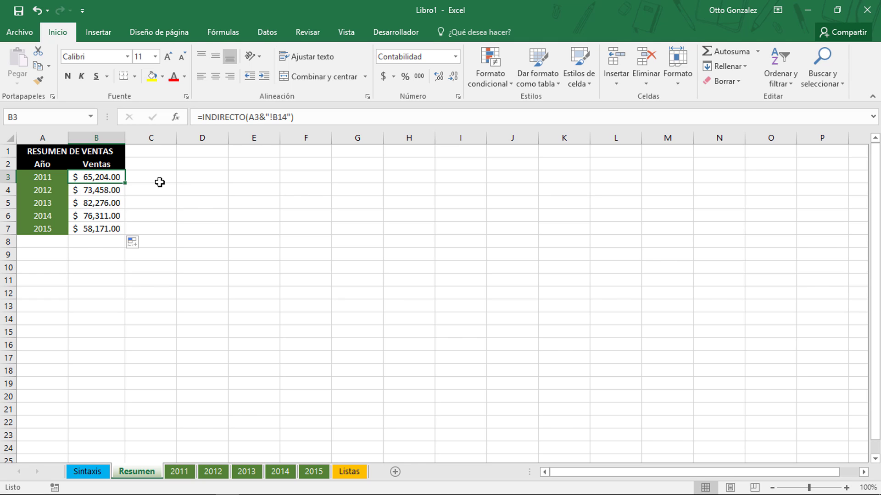
key(Down)
key(Down)
key(Down)
key(Down)
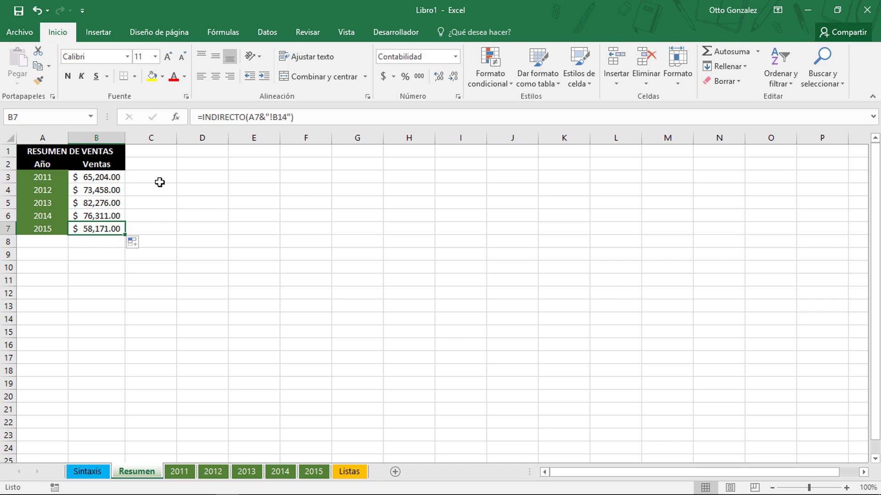
Open the Listas sheet and examine its lists of stores, departments and employees across all columns
click(350, 472)
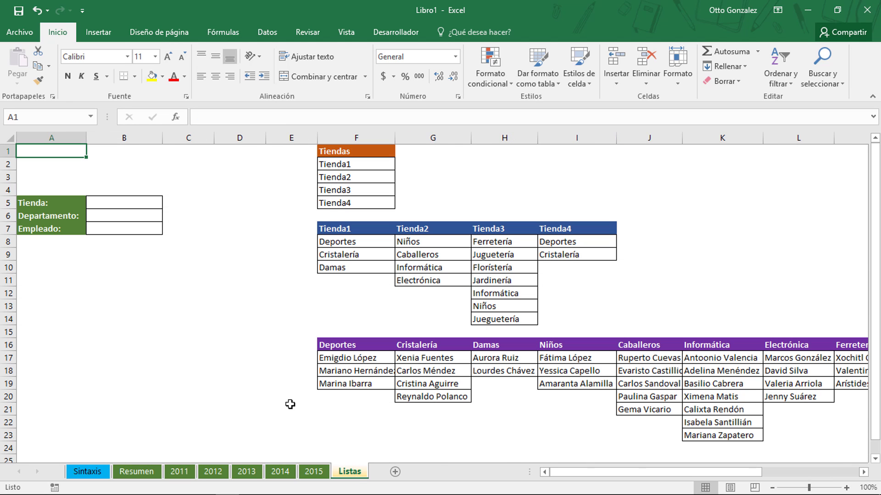
click(863, 473)
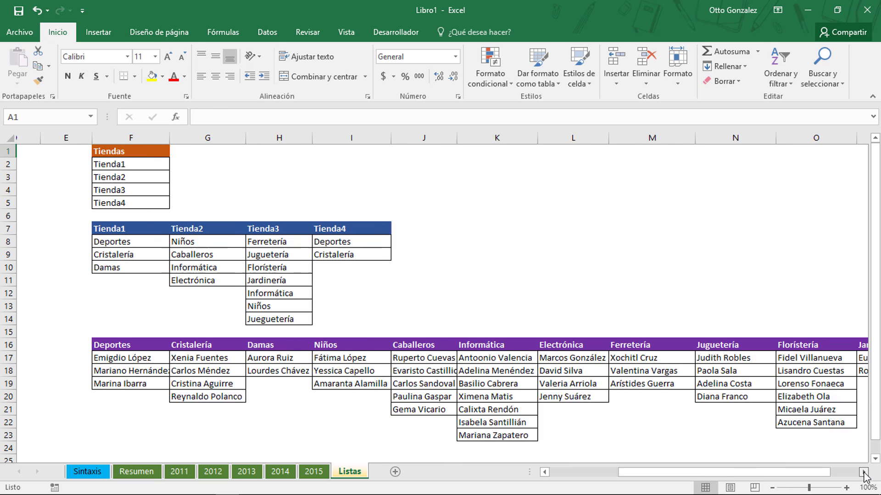
click(864, 473)
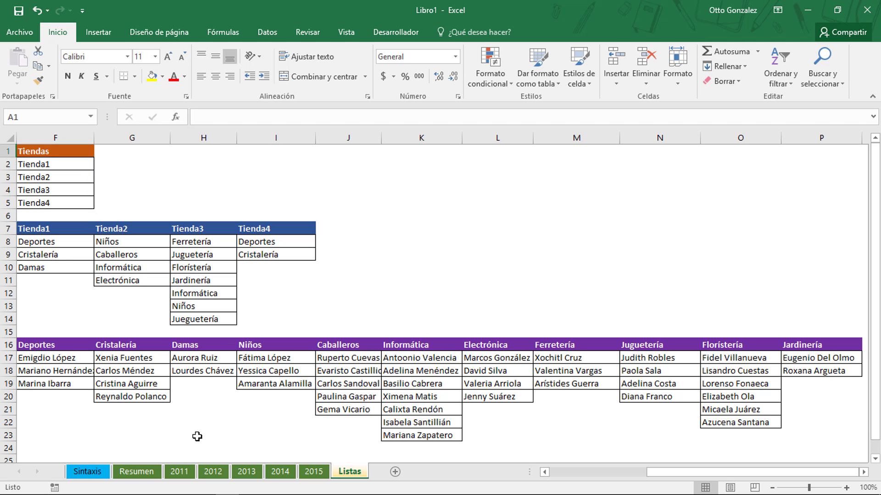
scroll(198, 436, left, 5)
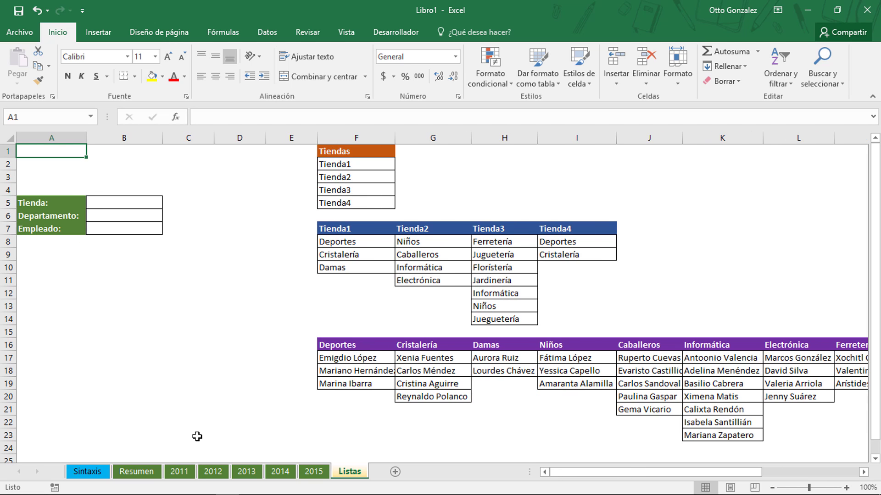
Create a named range from F1:F5, taking the name Tiendas from the selection's top row (Fila superior)
key(Down)
key(Down)
key(Right)
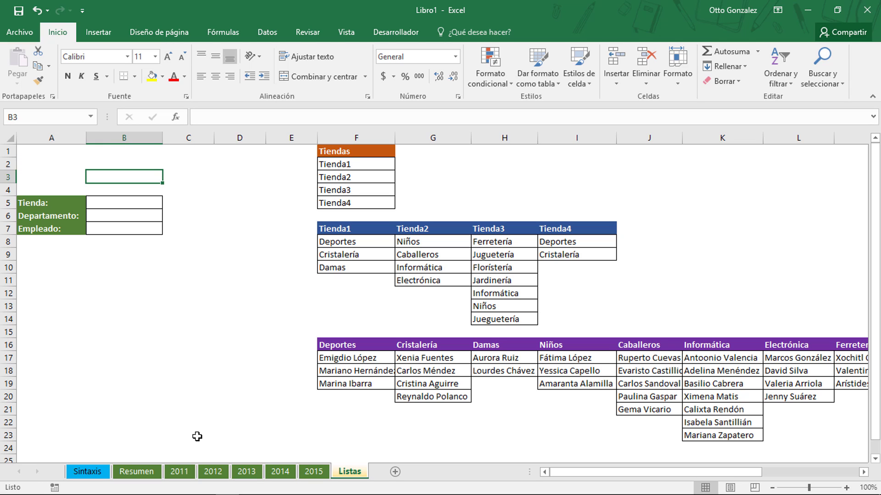
key(Right)
key(Right)
key(Right)
key(Right)
key(Up)
key(Up)
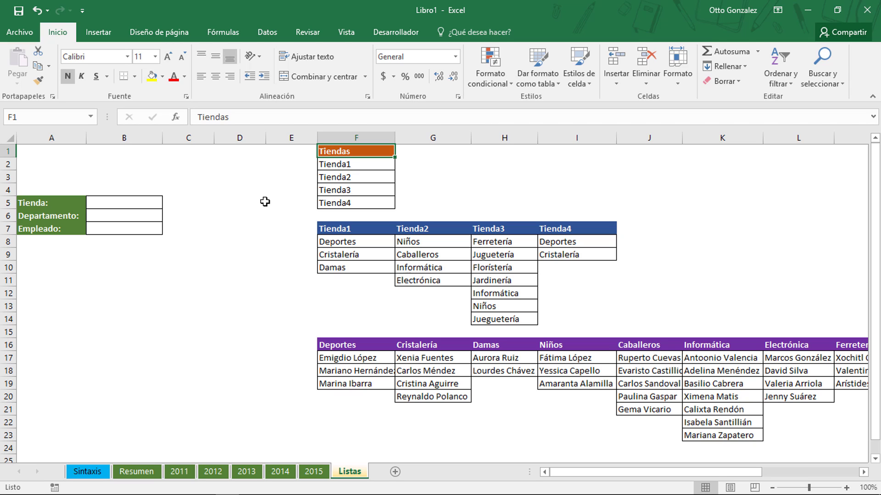
key(ctrl+shift+Down)
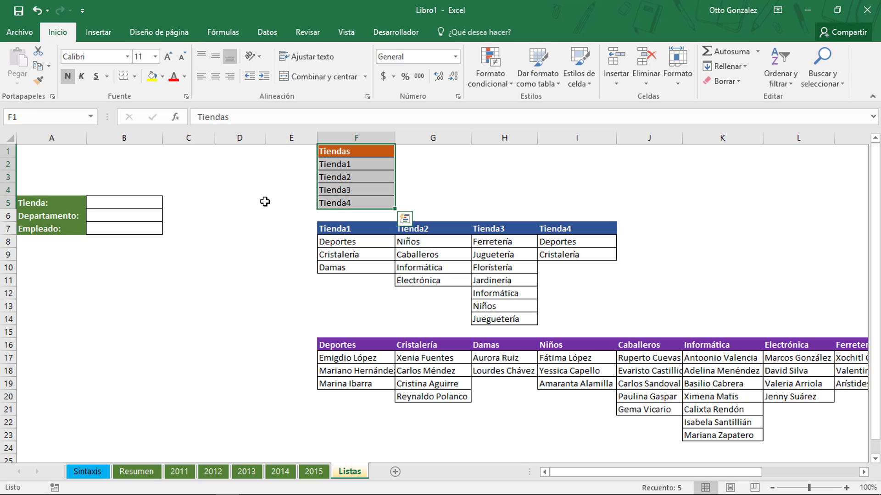
click(226, 29)
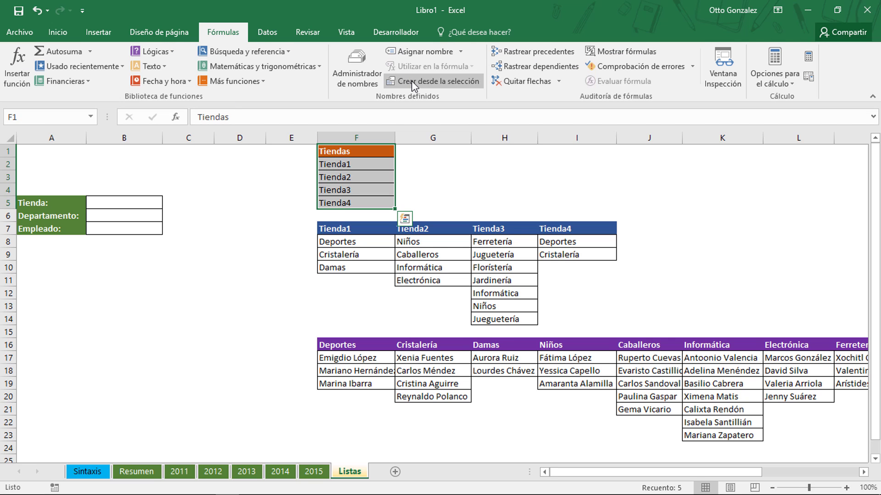
click(437, 85)
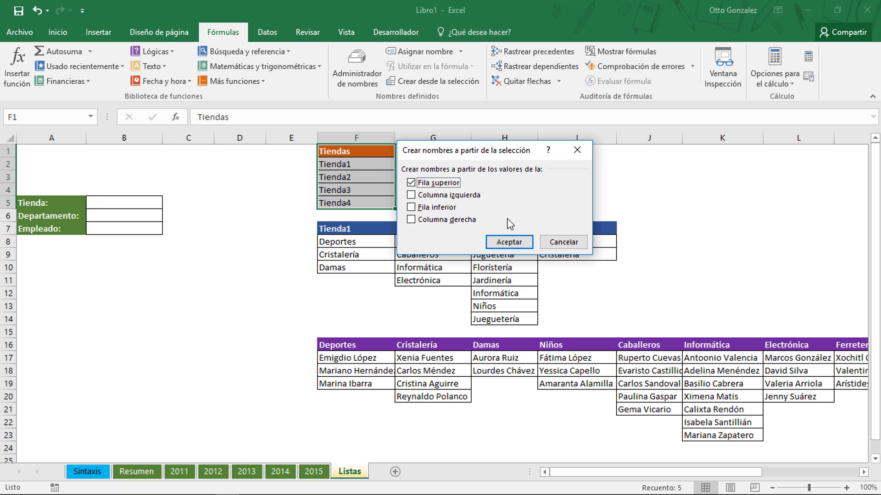
click(508, 242)
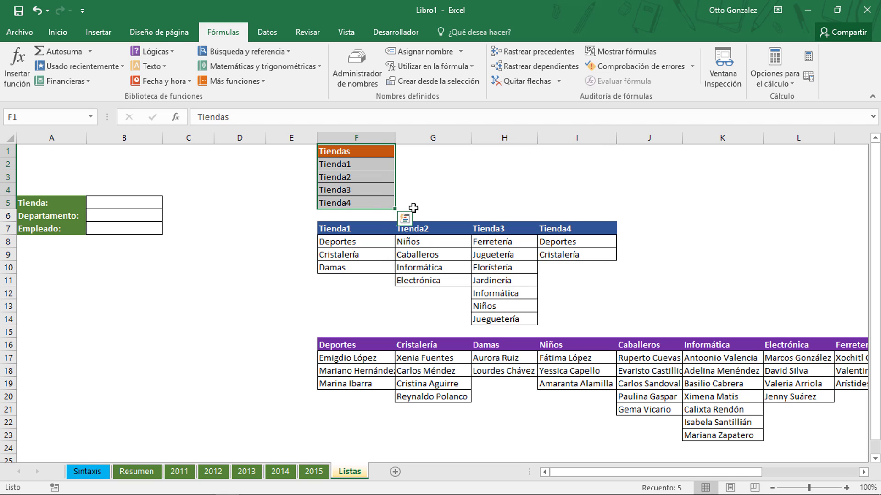
Go to the named range Tiendas to check which cells it covers
click(302, 189)
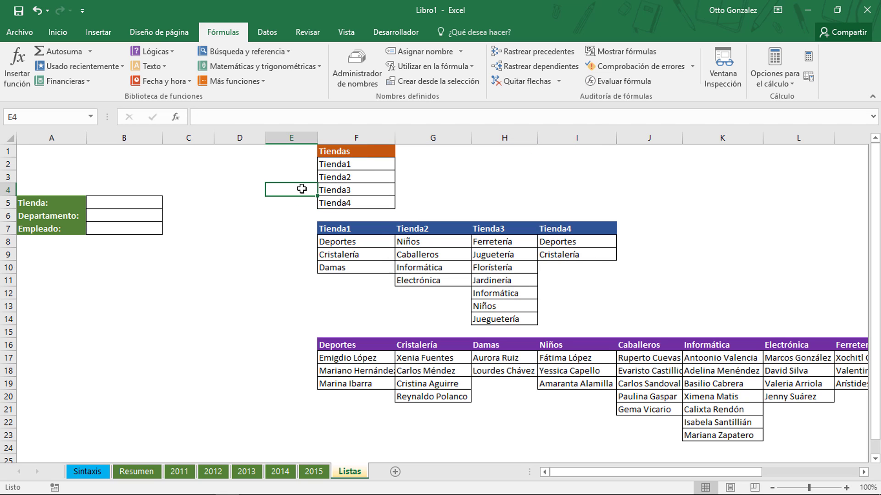
click(337, 151)
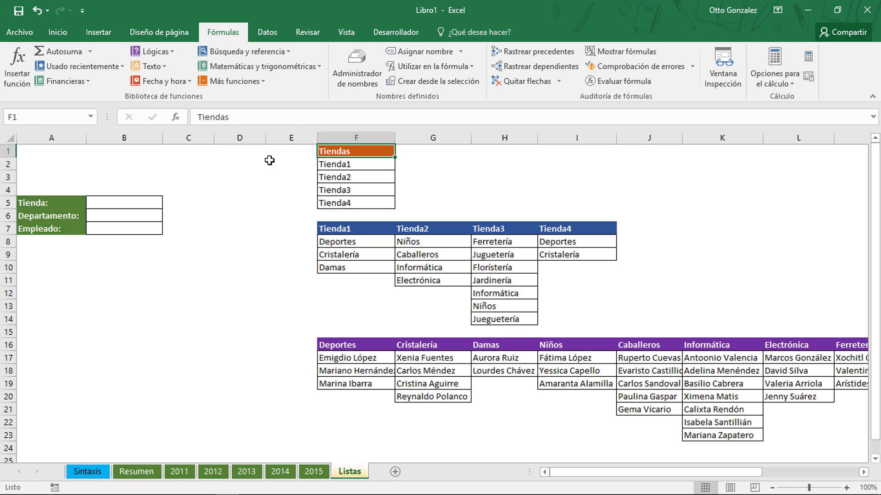
click(91, 117)
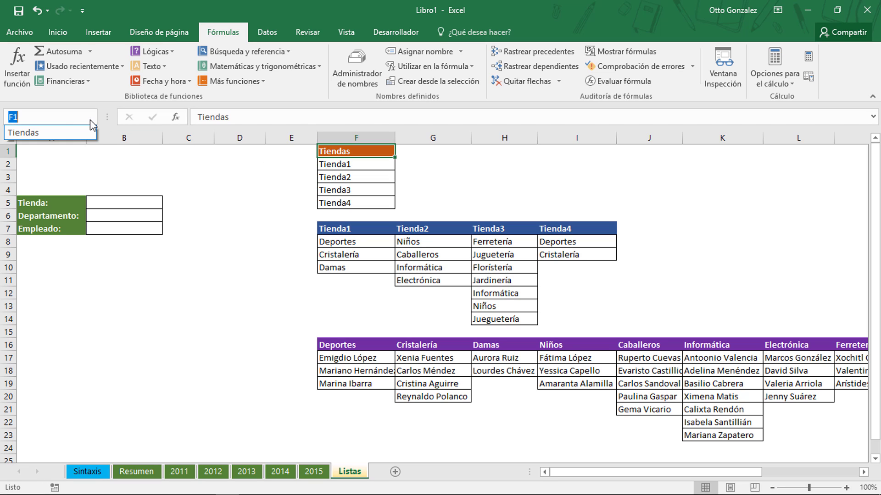
click(68, 133)
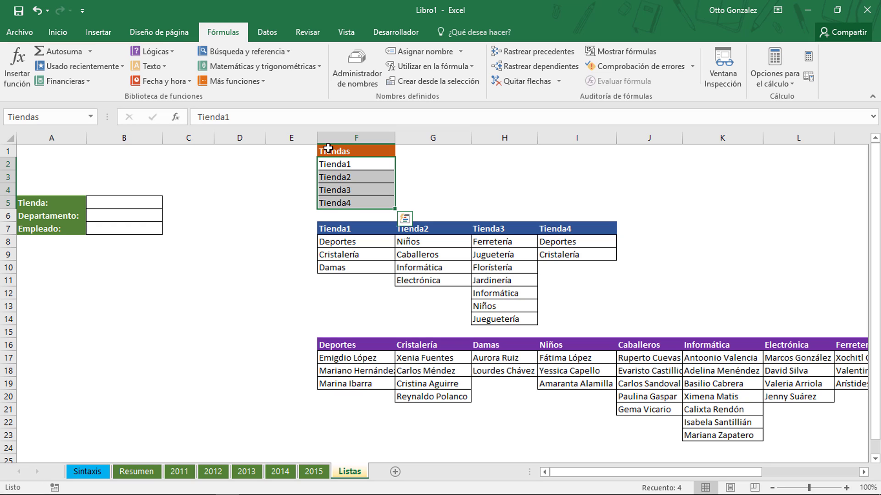
Create a named range for the Tienda1 department list from F7:F10, using its header as the name
click(338, 229)
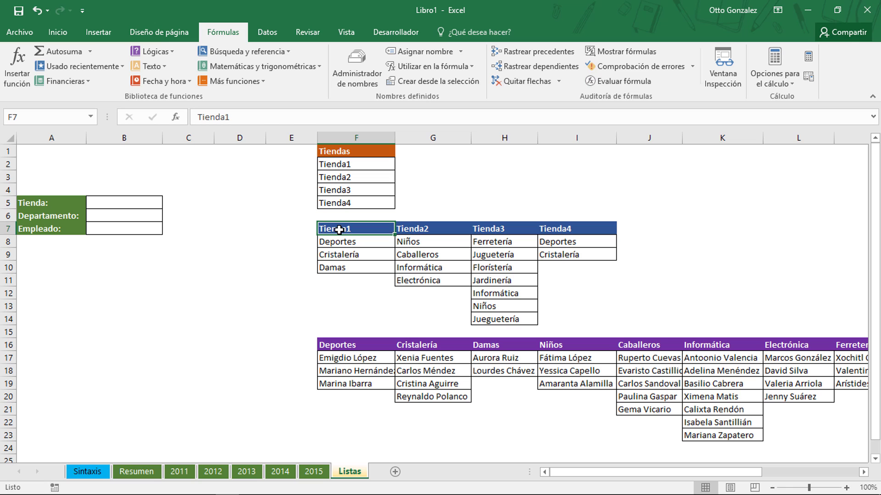
drag(339, 230, 348, 267)
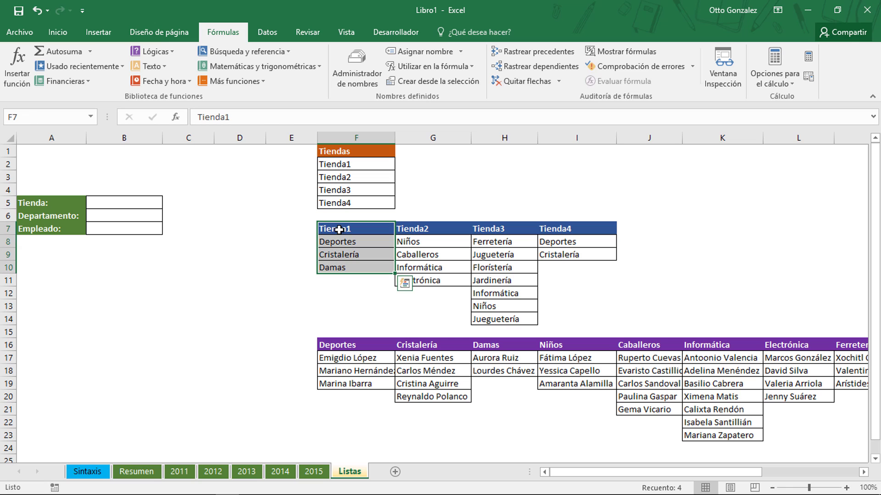
click(403, 83)
click(486, 242)
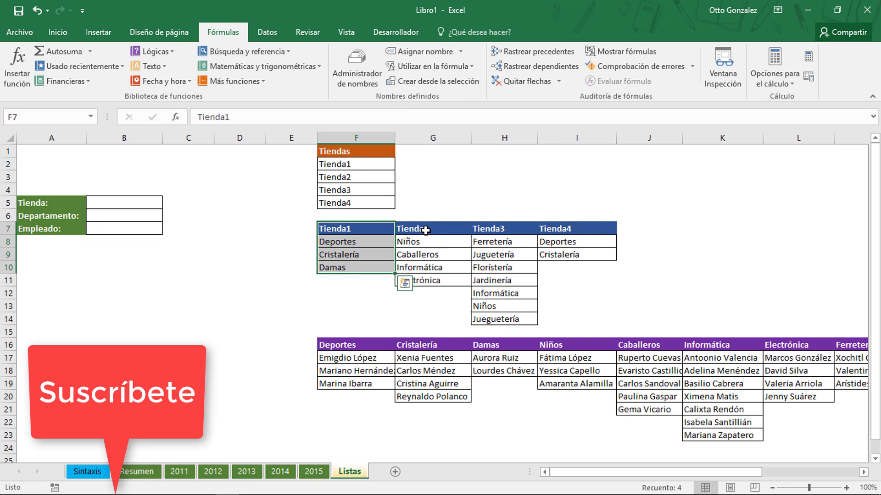
Create a named range for the Tienda2 department list from G7:G11, taking the name from its top row (Fila superior)
click(426, 230)
drag(426, 231, 427, 281)
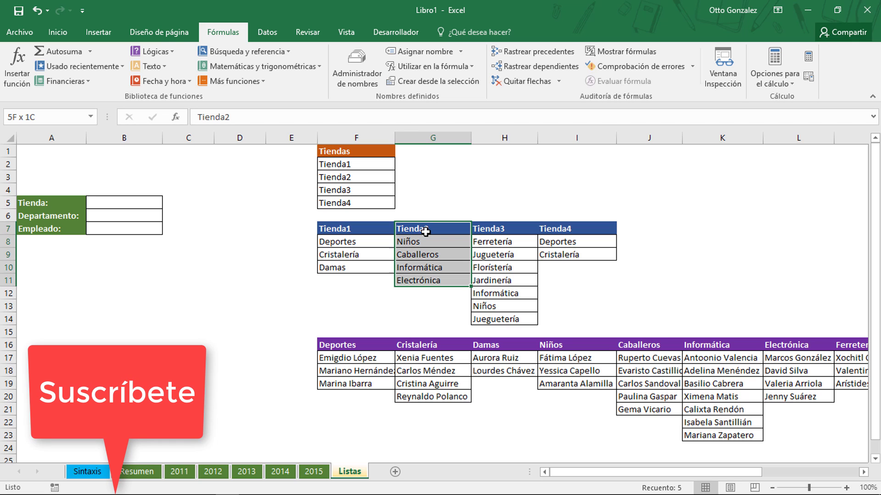
click(428, 84)
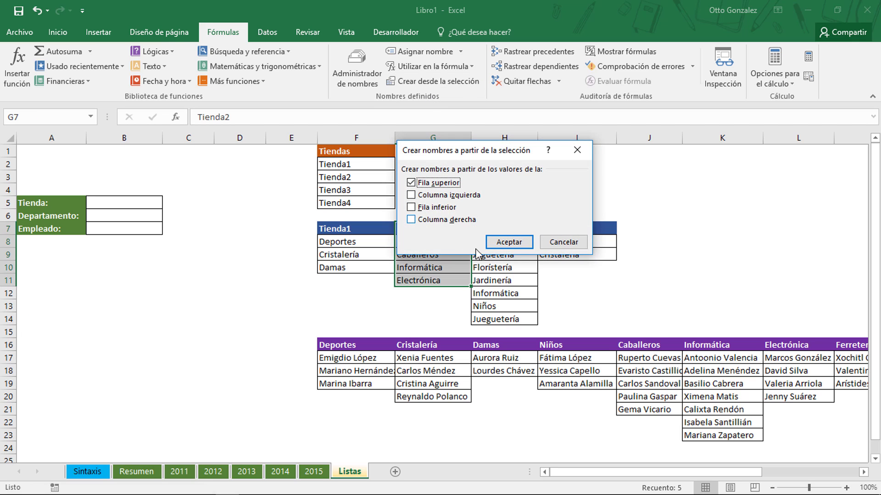
click(508, 238)
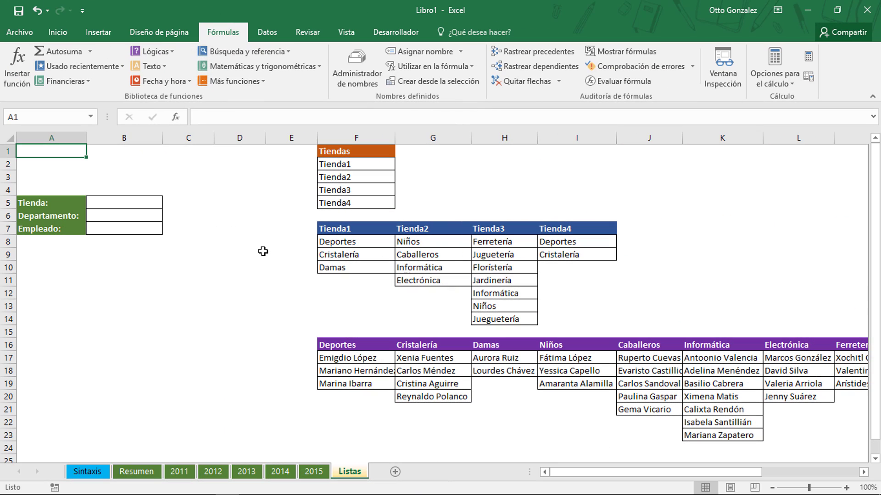
Review all defined names and the ranges they refer to in the Name Manager, from Caballeros through Tiendas
click(367, 65)
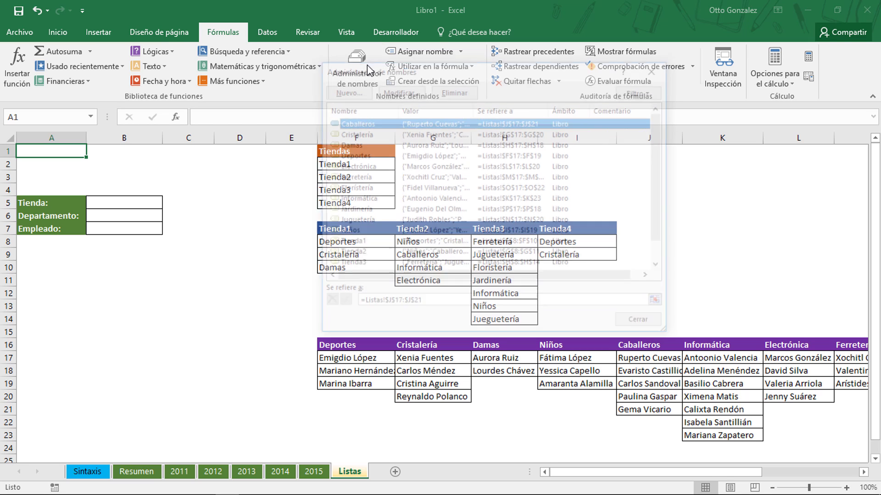
key(Down)
key(Down)
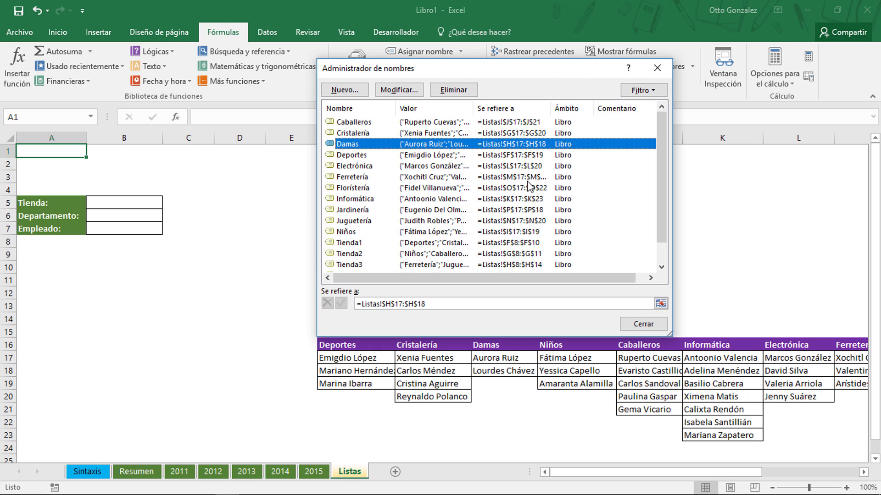
key(Down)
key(Down)
key(Down)
key(Down)
key(Down)
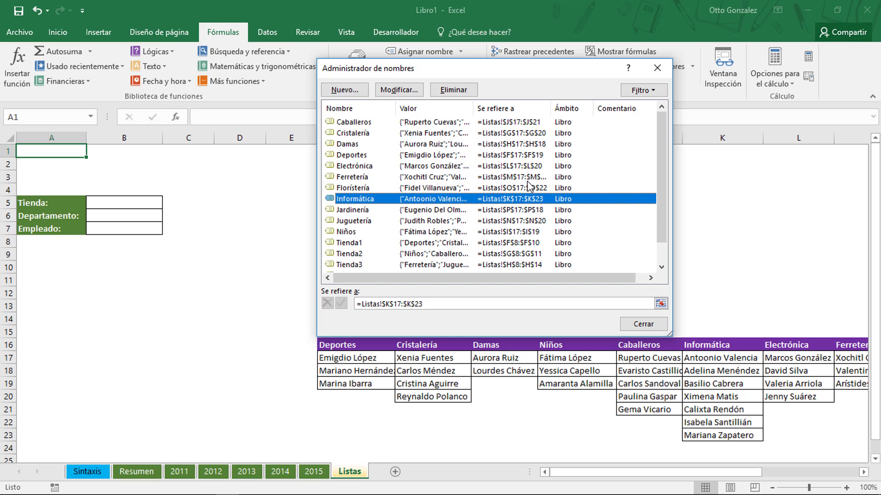
key(Down)
key(Down)
key(Down)
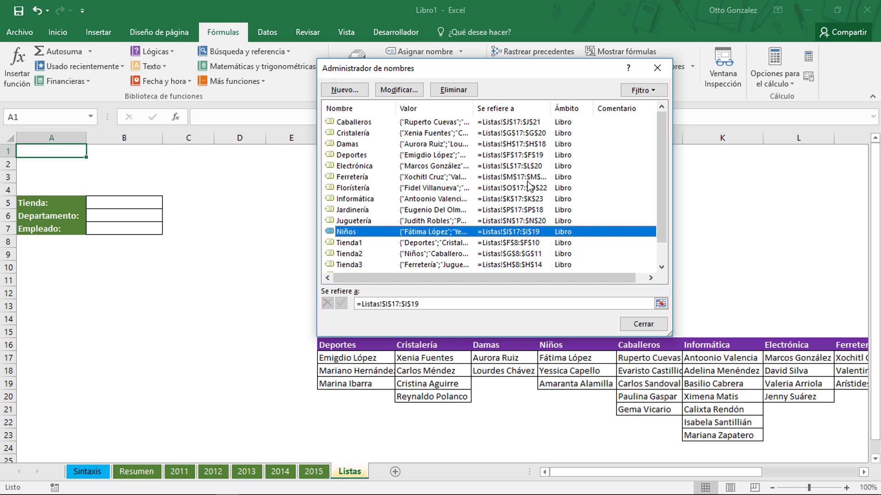
key(Down)
key(Down)
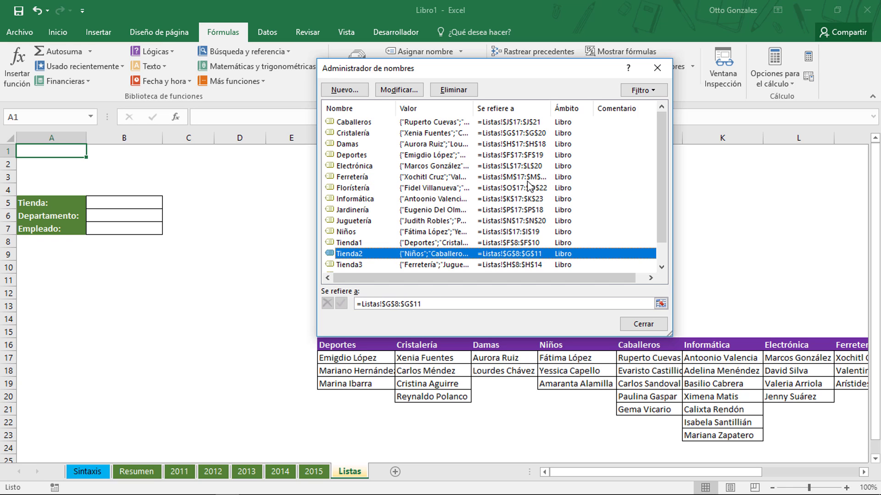
key(Down)
key(Down)
key(Down)
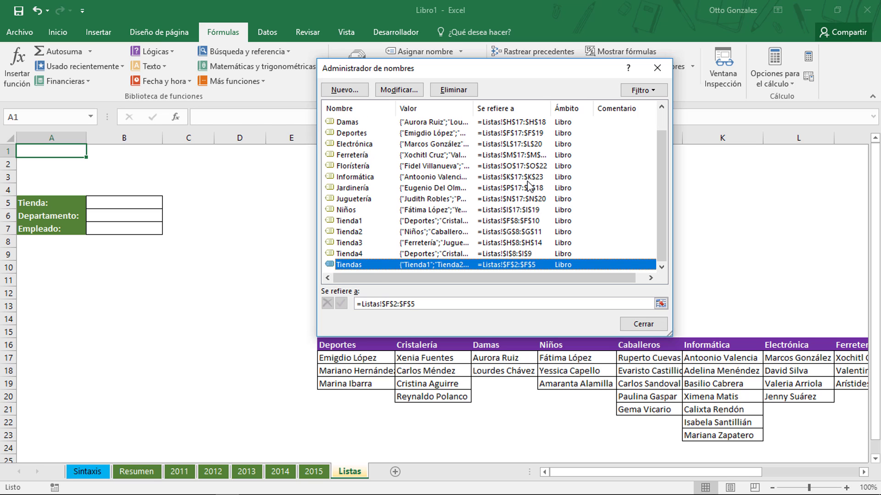
click(638, 325)
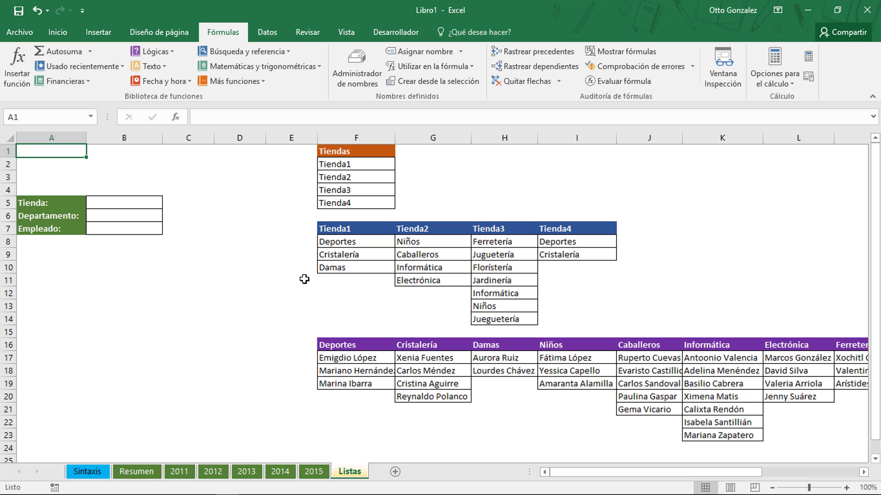
Add Lista data validation with source =Tiendas to the Tienda cell B5 and choose Tienda3
click(150, 202)
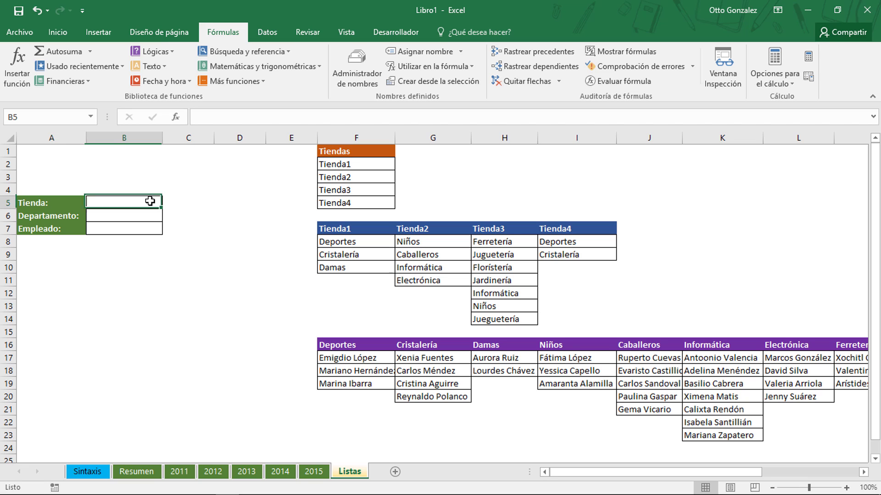
click(261, 29)
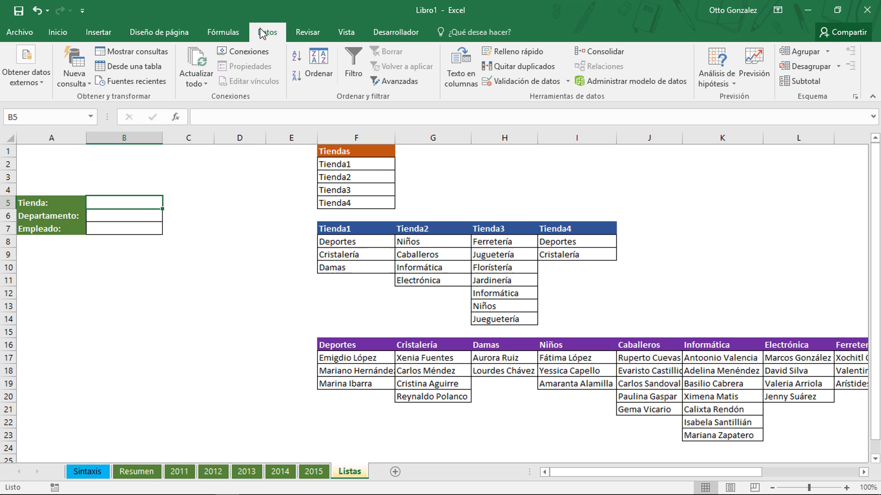
click(526, 80)
click(450, 170)
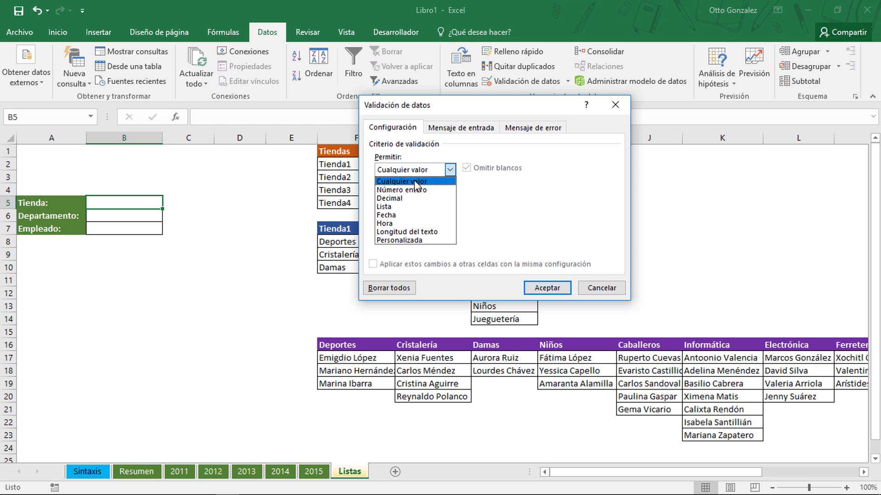
click(395, 206)
click(406, 222)
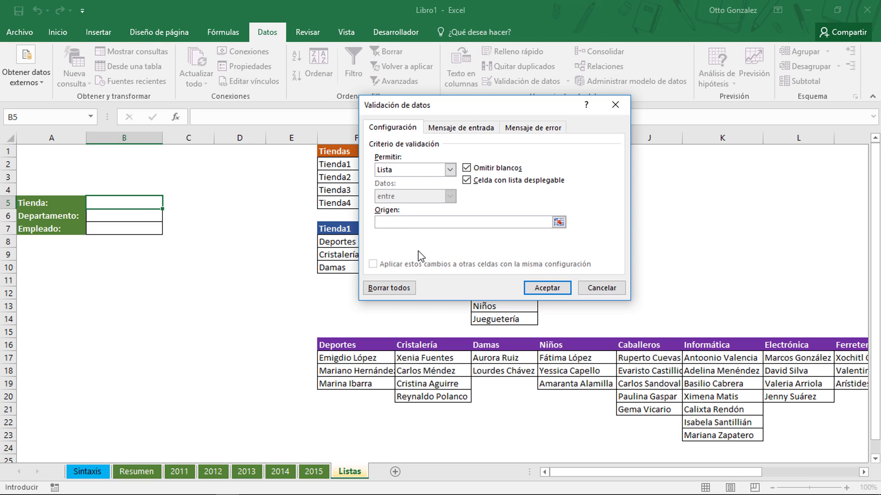
text(=Tiendas)
click(533, 289)
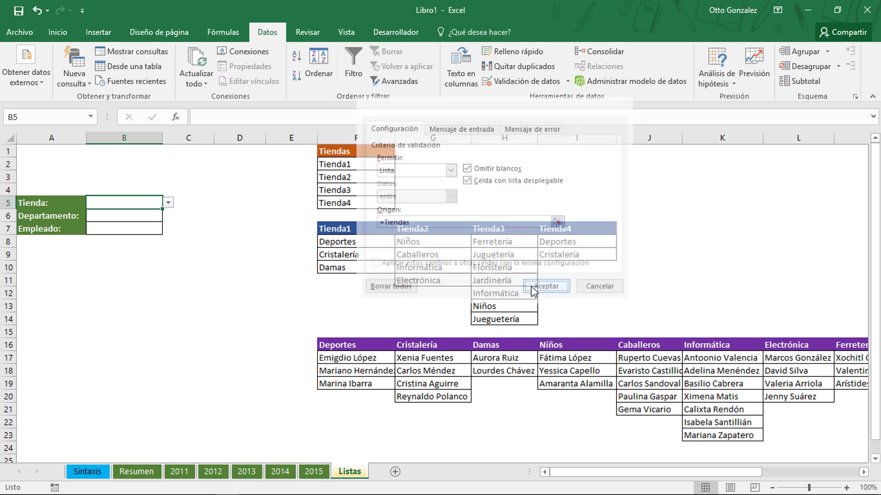
click(169, 206)
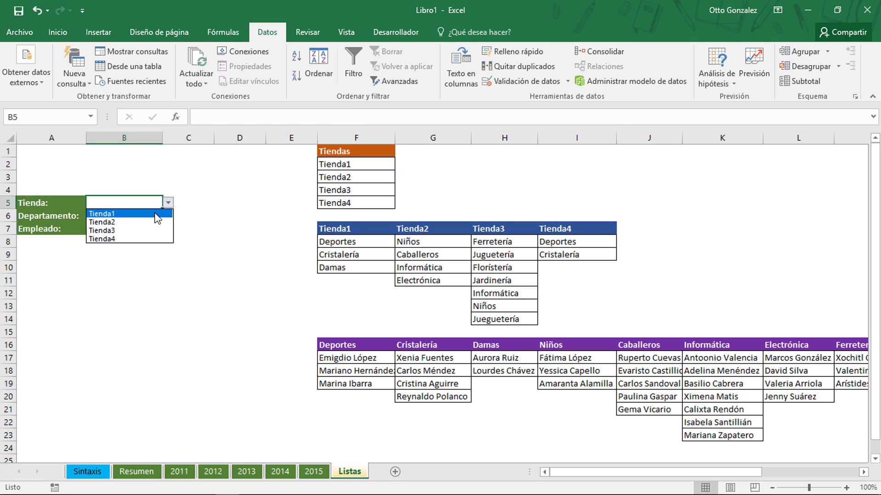
click(151, 230)
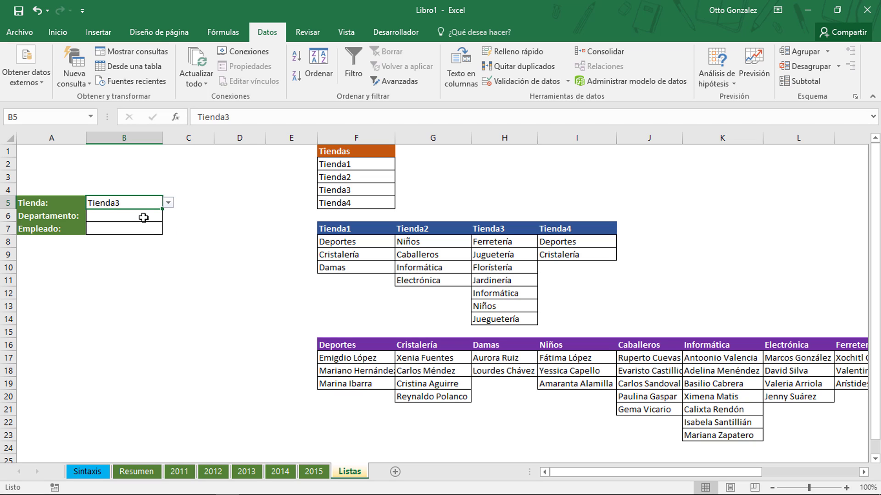
Add Lista data validation with source =INDIRECTO($B$5) to the Departamento cell B6 and choose Informática
click(145, 217)
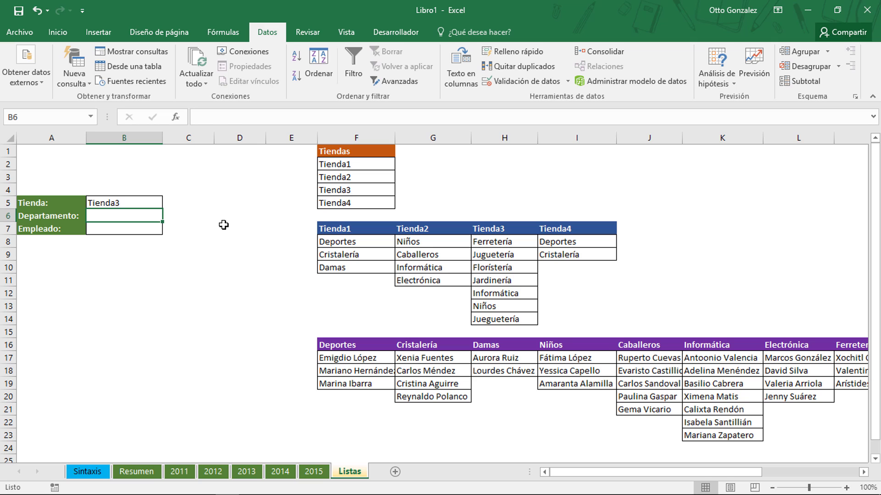
click(530, 80)
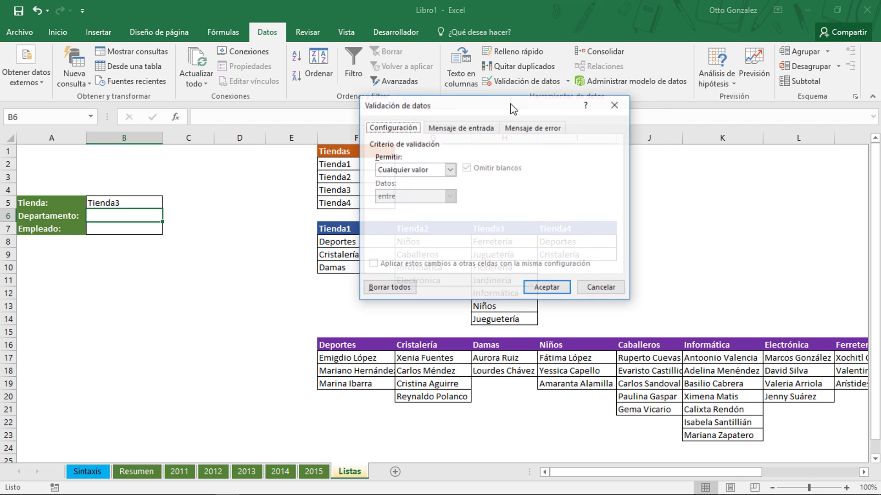
click(451, 170)
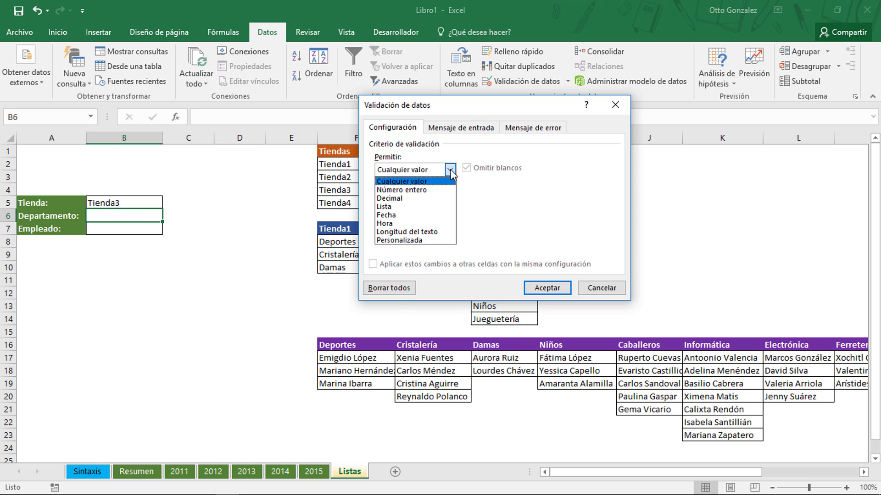
click(404, 206)
click(407, 223)
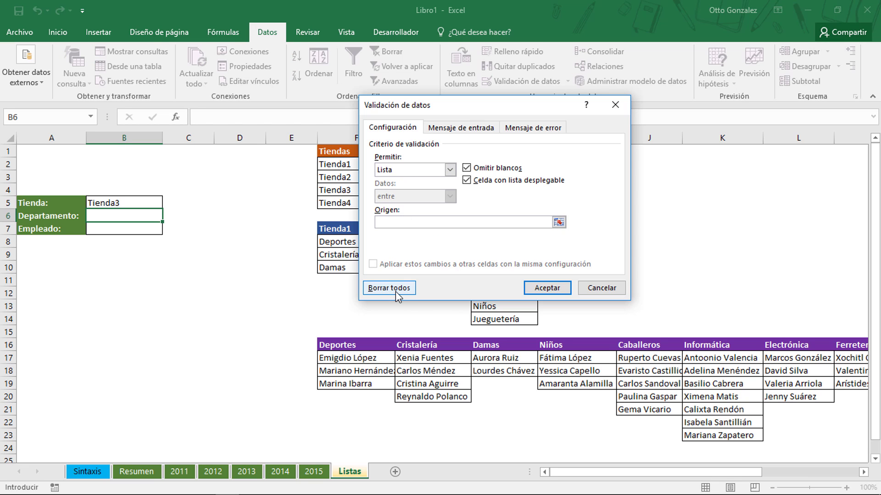
text(=INDIRECTO()
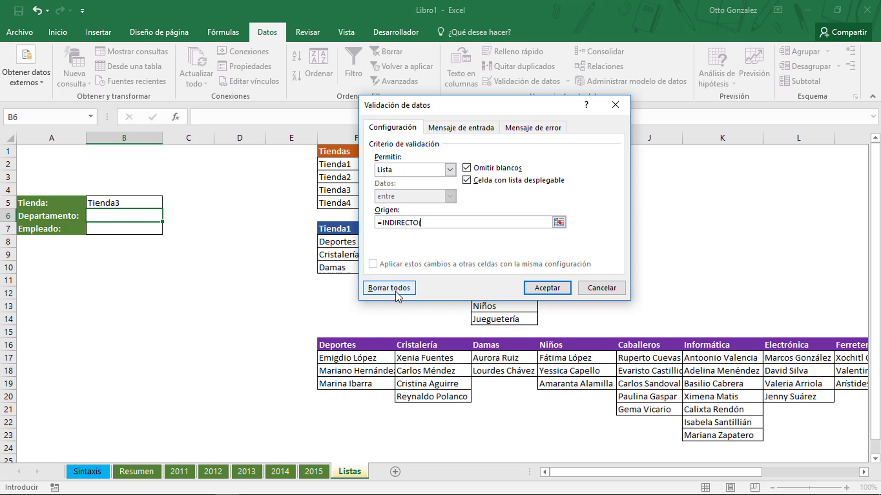
click(140, 205)
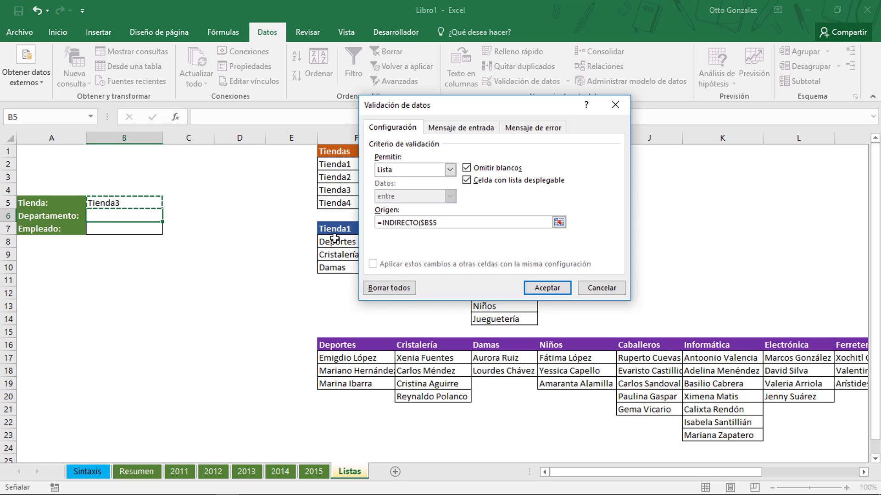
text())
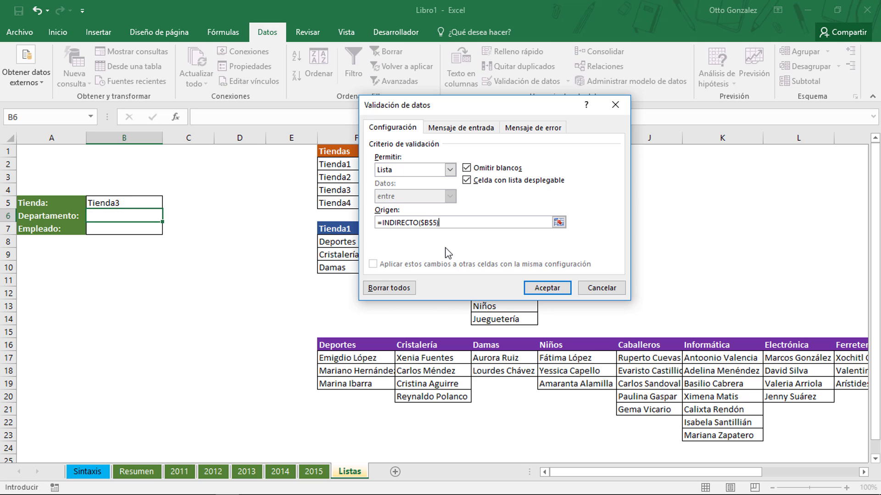
click(536, 288)
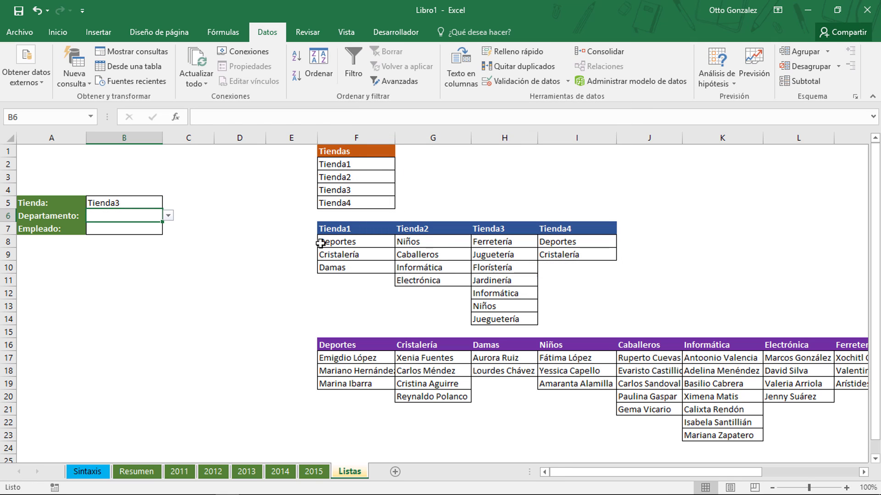
click(168, 216)
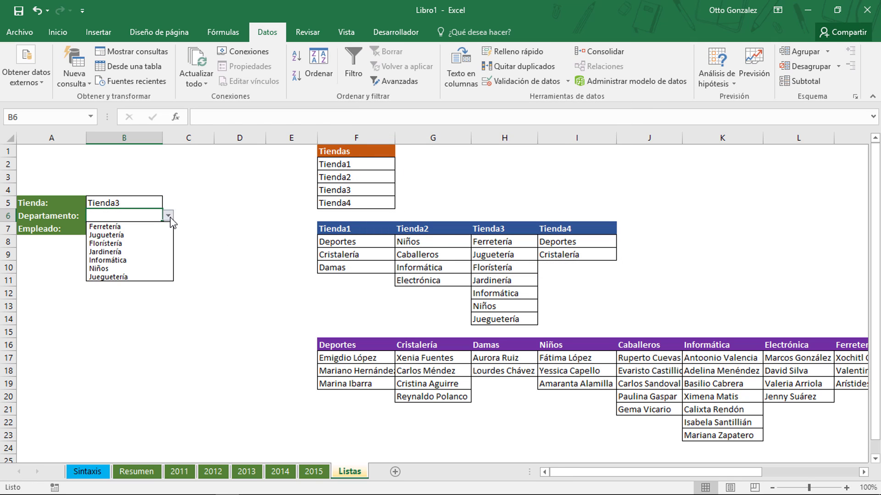
click(140, 261)
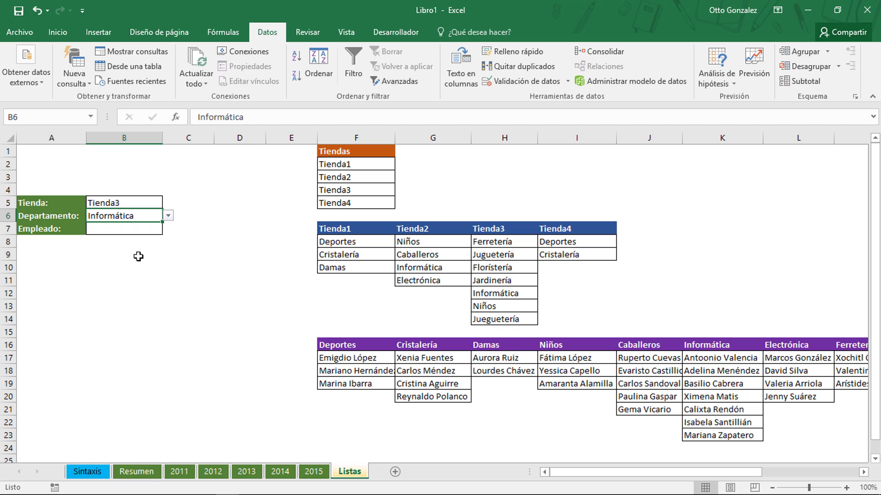
Add Lista data validation with source =INDIRECTO($B$6) to the Empleado cell B7 and choose the fifth employee offered
click(138, 230)
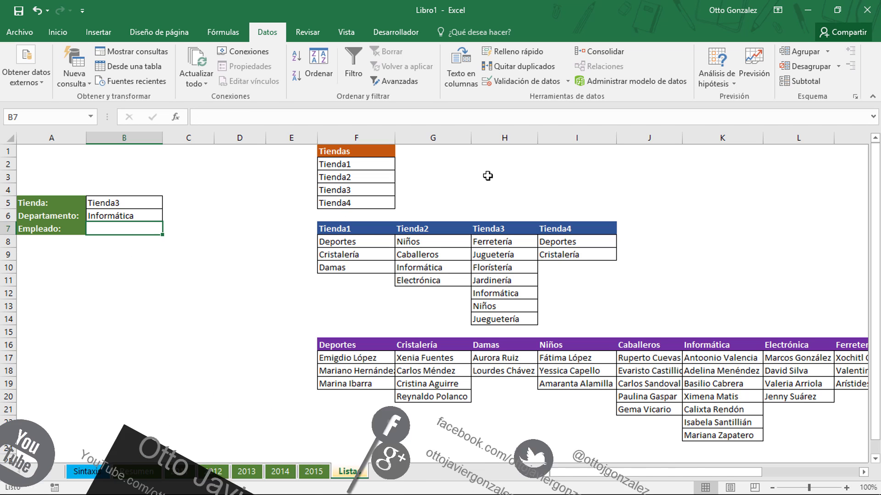
click(527, 81)
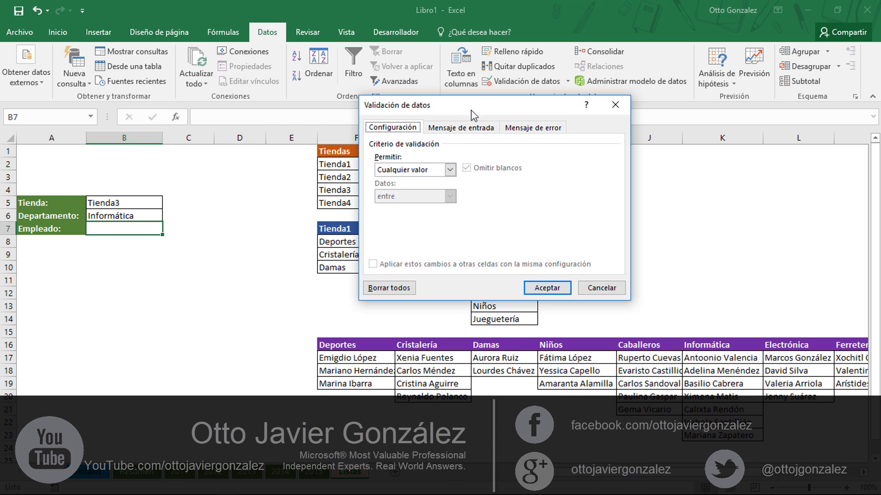
click(450, 170)
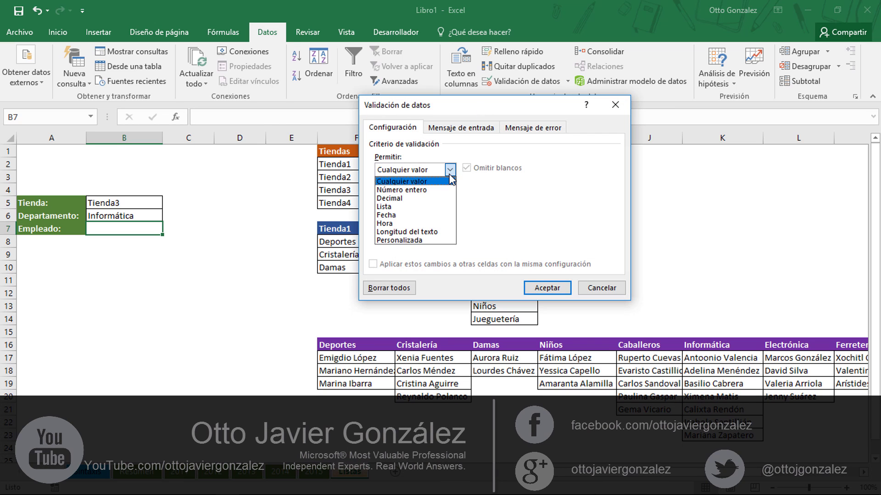
click(403, 207)
click(419, 222)
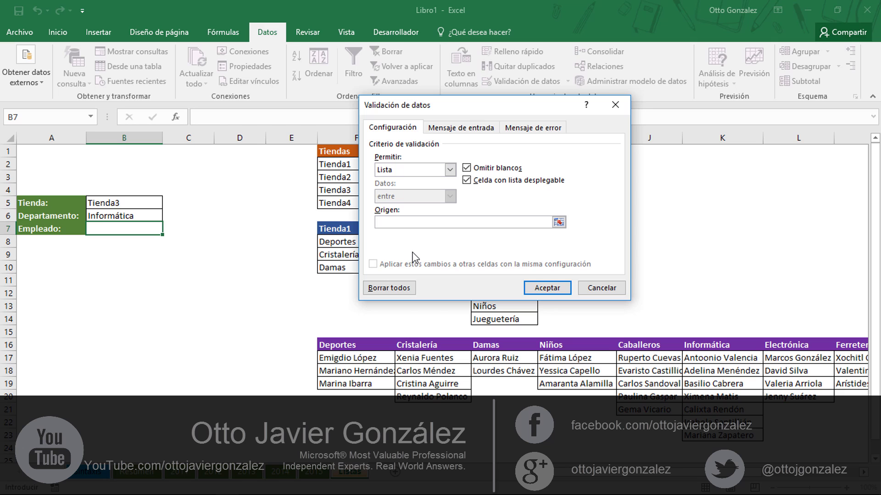
text(=INDIRECTO()
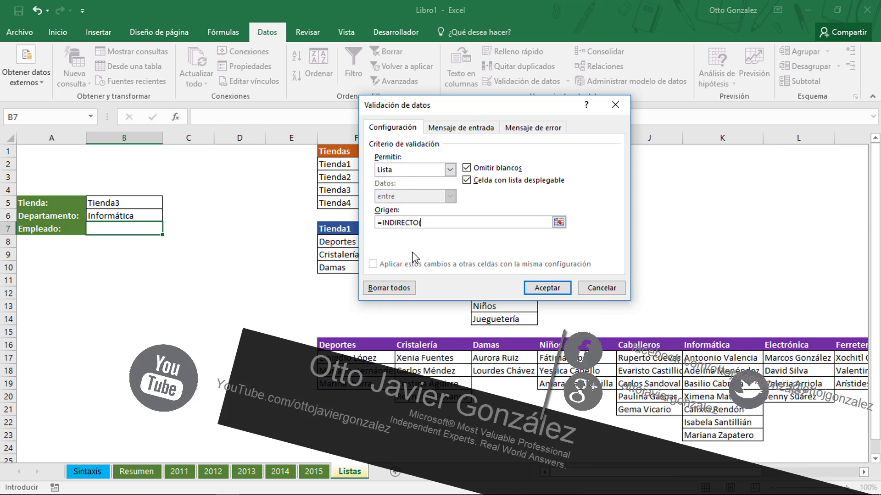
click(150, 215)
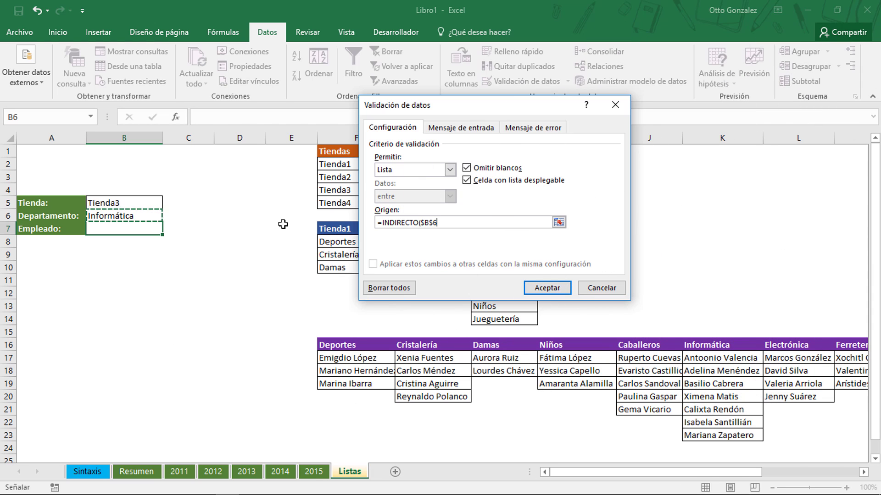
text())
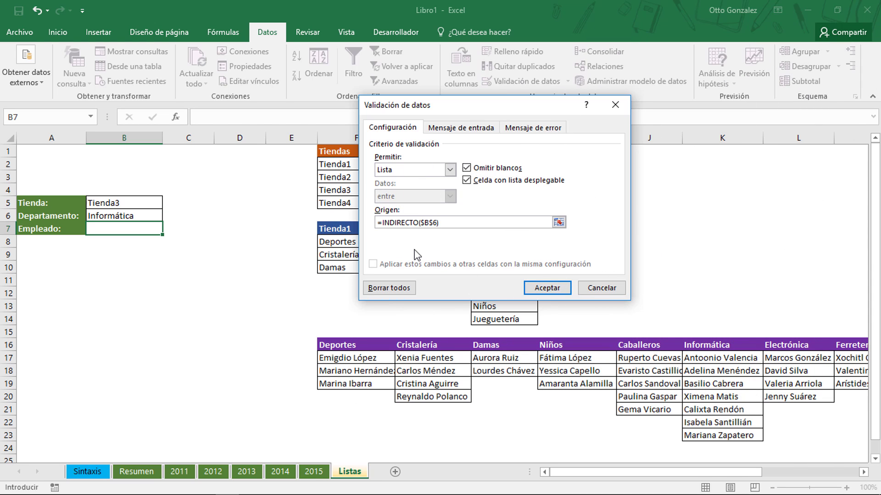
click(531, 289)
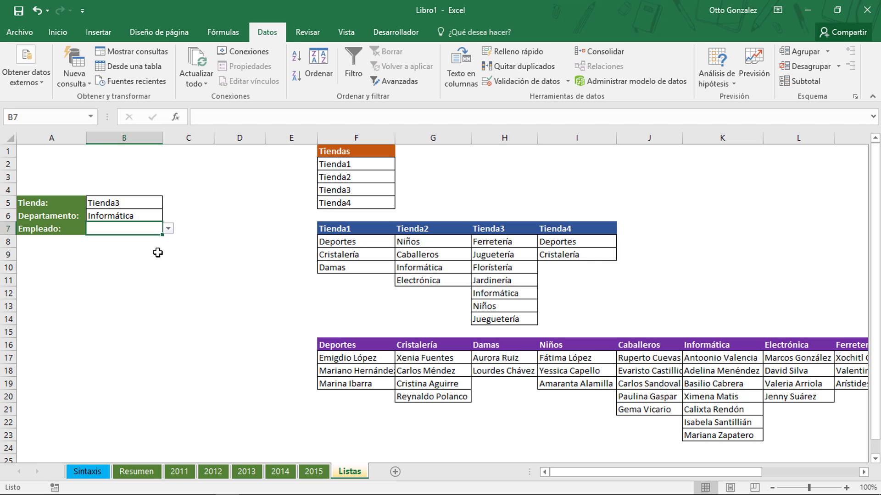
click(169, 229)
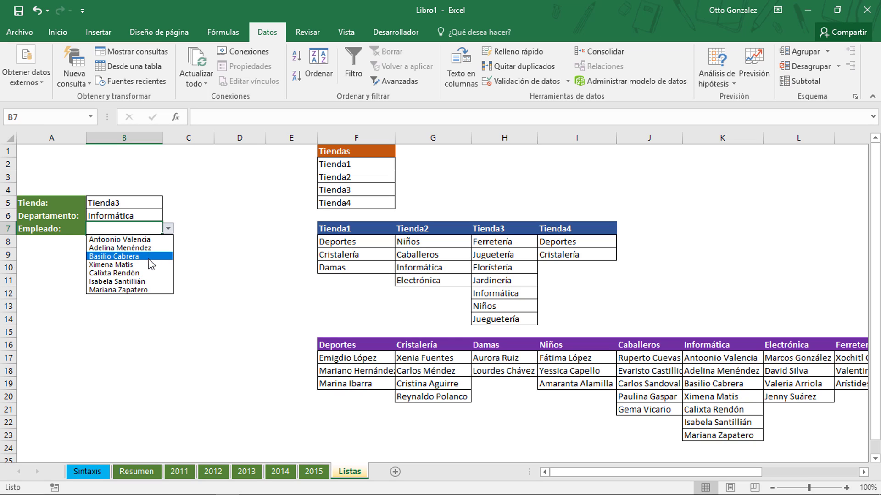
click(150, 273)
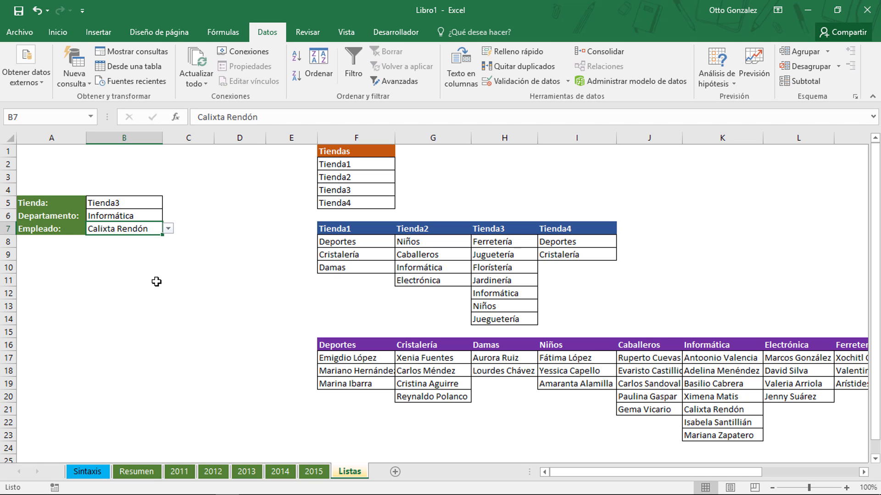